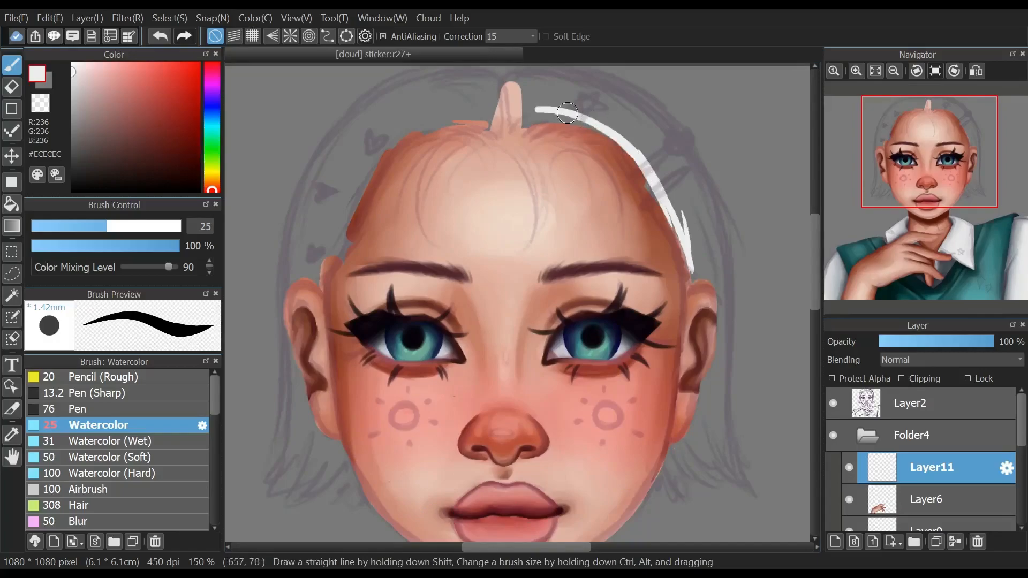
Outline the crown and both upper sides of the hair in off-white #ECECEC with the size 25 Watercolor brush on Layer11.
mouse_move(501, 76)
left_mouse_down()
mouse_move(573, 89)
mouse_move(637, 140)
left_mouse_up()
left_click_drag(725, 307, 702, 201)
mouse_move(725, 277)
left_mouse_down()
mouse_move(675, 160)
mouse_move(612, 86)
mouse_move(574, 75)
left_mouse_up()
mouse_move(914, 188)
left_mouse_down()
mouse_move(931, 160)
mouse_move(955, 178)
mouse_move(929, 135)
left_mouse_up()
mouse_move(604, 183)
left_mouse_down()
mouse_move(517, 168)
mouse_move(421, 174)
mouse_move(379, 198)
mouse_move(327, 261)
left_mouse_up()
mouse_move(397, 180)
left_mouse_down()
mouse_move(332, 247)
mouse_move(302, 308)
left_mouse_up()
left_click_drag(345, 227, 287, 333)
left_click_drag(302, 291, 283, 370)
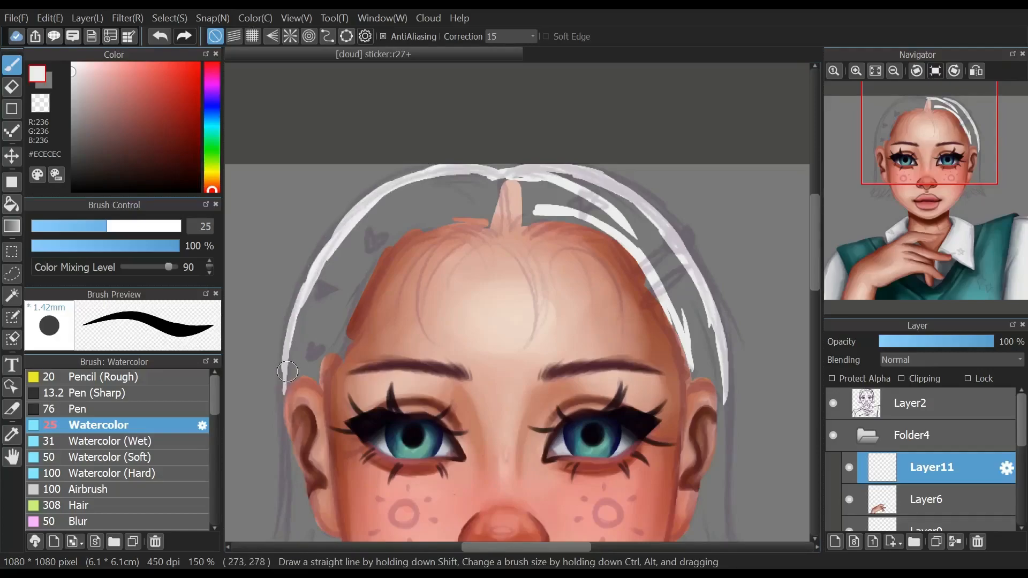
Outline the lower sides of the bob beside the ears in off-white, and undo the last stroke.
left_click_drag(944, 183, 949, 186)
mouse_move(645, 136)
left_mouse_down()
mouse_move(626, 266)
mouse_move(588, 312)
left_mouse_up()
left_click_drag(882, 207, 874, 201)
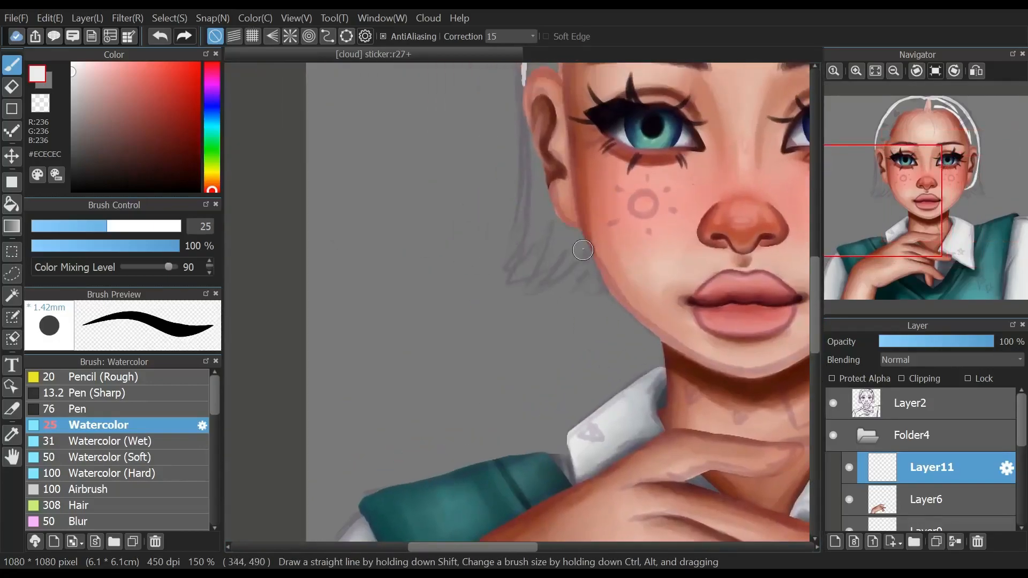
mouse_move(585, 250)
left_mouse_down()
mouse_move(552, 237)
mouse_move(530, 144)
left_mouse_up()
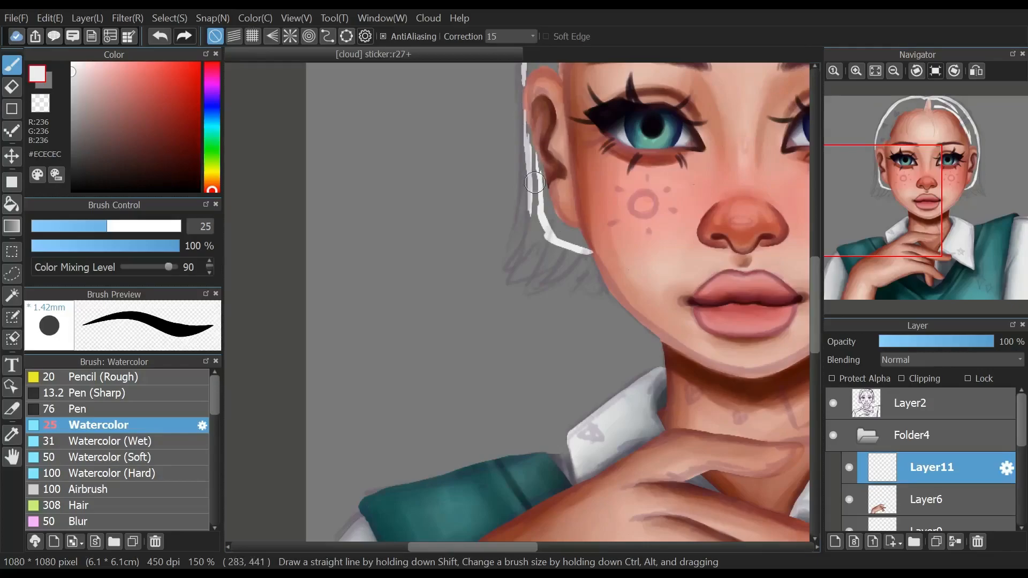
left_click(856, 71)
left_click_drag(881, 181, 885, 168)
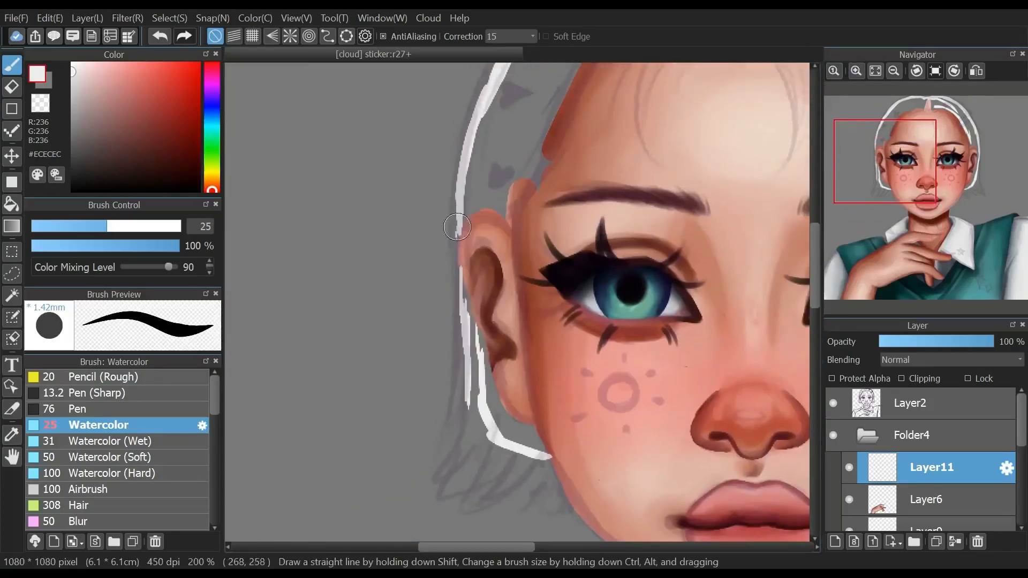
left_click(160, 36)
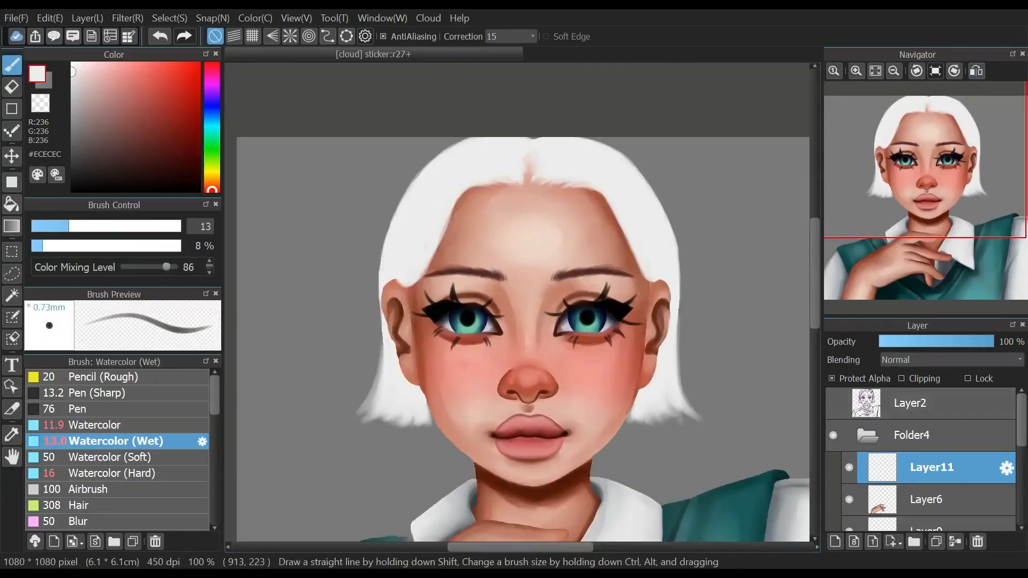
Shade the hair below the left ear in greys #7B7B7B and #595959 using the Watercolor (Wet) brush at size 33.
left_click_drag(73, 75, 73, 129)
left_click_drag(78, 226, 119, 226)
mouse_move(418, 392)
left_mouse_down()
mouse_move(409, 394)
mouse_move(402, 341)
mouse_move(404, 416)
left_mouse_up()
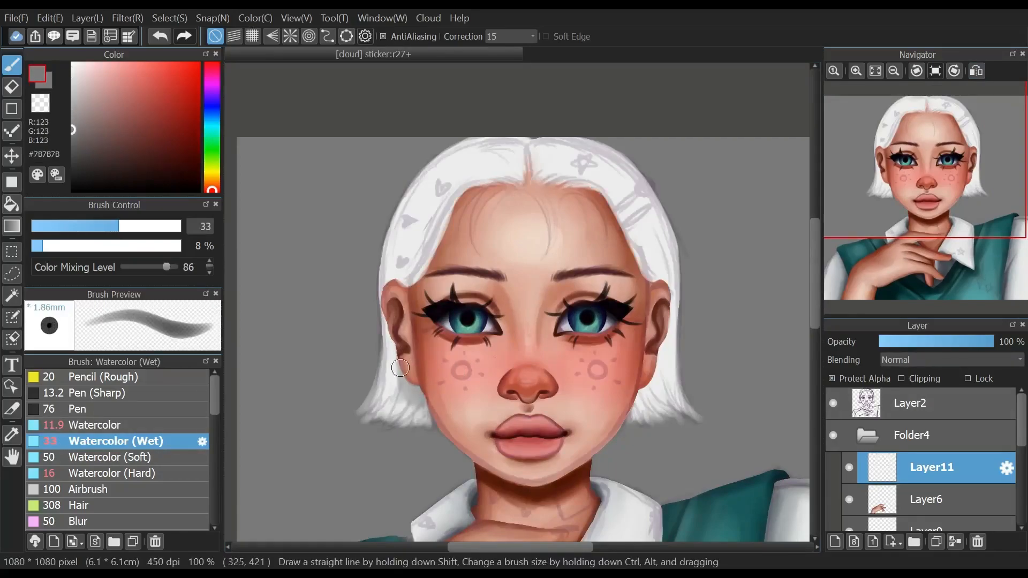
left_click_drag(72, 130, 73, 146)
left_click_drag(416, 397, 398, 362)
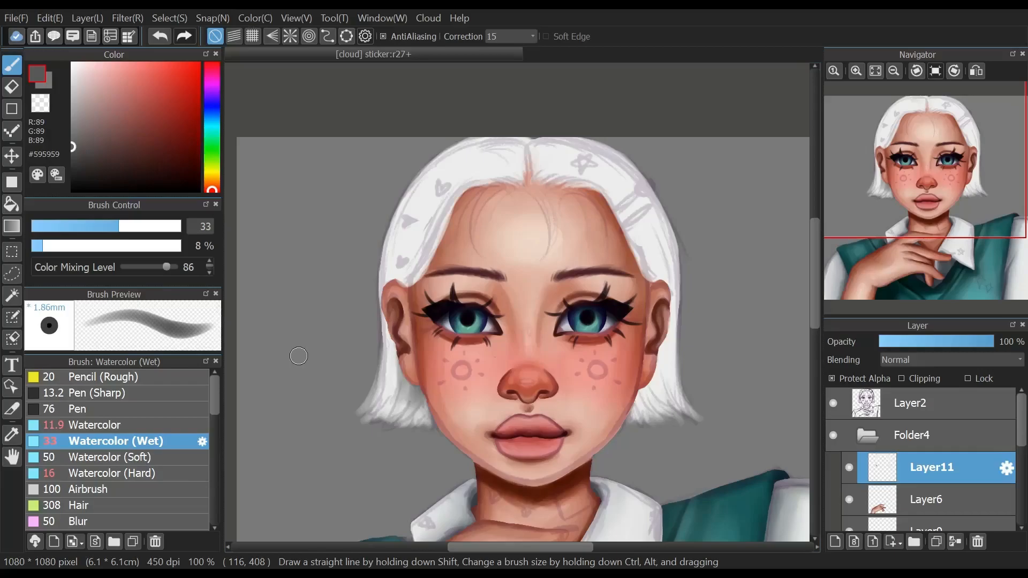
Shade the hair beside the right ear and jaw with grey #595959 wet strokes.
left_click_drag(662, 349, 659, 388)
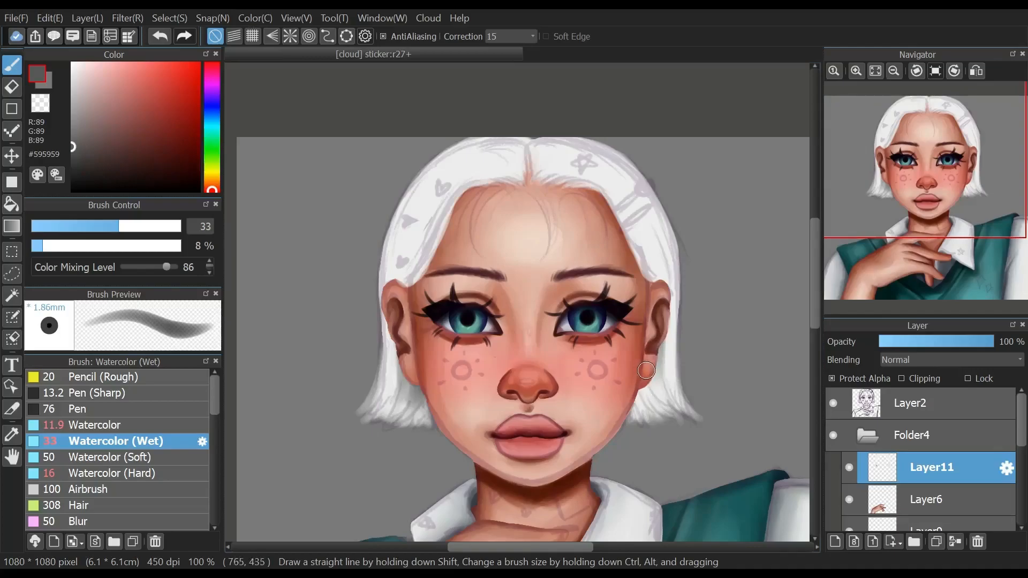
left_click_drag(662, 347, 662, 382)
mouse_move(663, 334)
left_mouse_down()
mouse_move(658, 390)
mouse_move(667, 335)
mouse_move(655, 349)
mouse_move(665, 361)
mouse_move(653, 413)
left_mouse_up()
left_click_drag(647, 374, 636, 421)
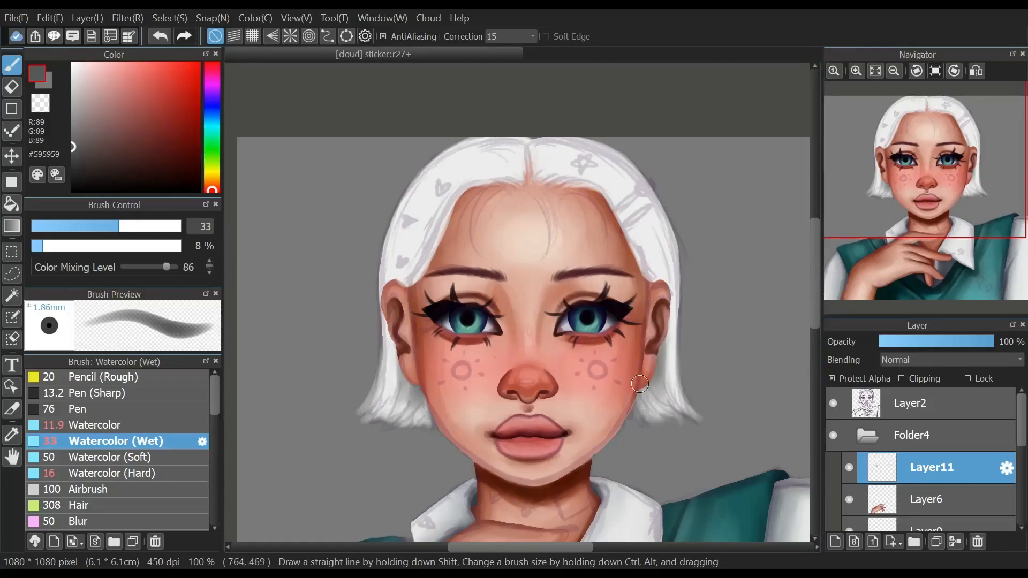
left_click_drag(649, 375, 642, 423)
Deepen the grey shading on the strands beside the left jaw and on the hair at the right temple.
mouse_move(426, 396)
left_mouse_down()
mouse_move(415, 425)
mouse_move(399, 424)
left_mouse_up()
left_click_drag(397, 311, 387, 413)
left_click_drag(407, 378, 413, 415)
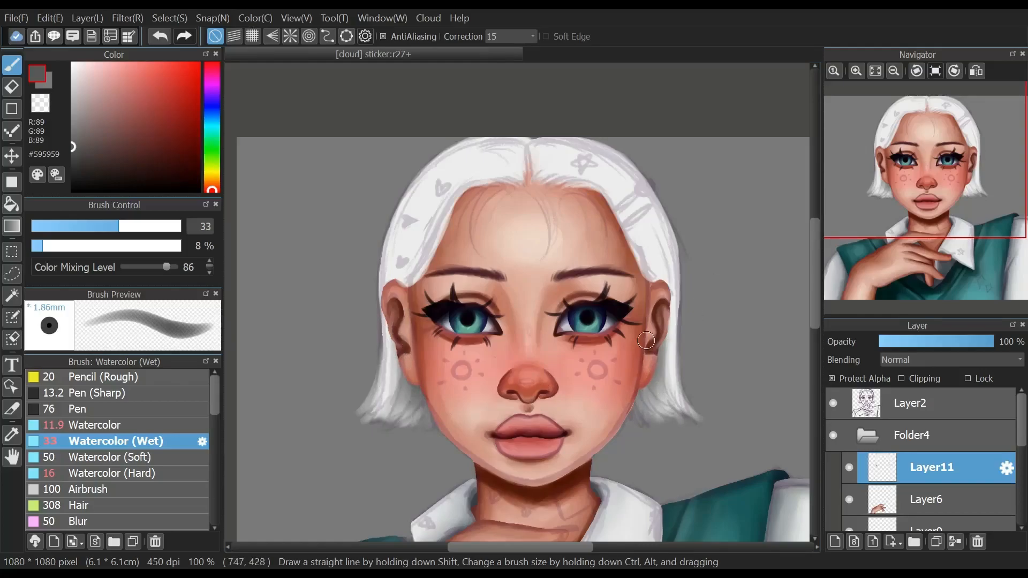
left_click_drag(658, 263, 665, 289)
left_click_drag(645, 232, 668, 285)
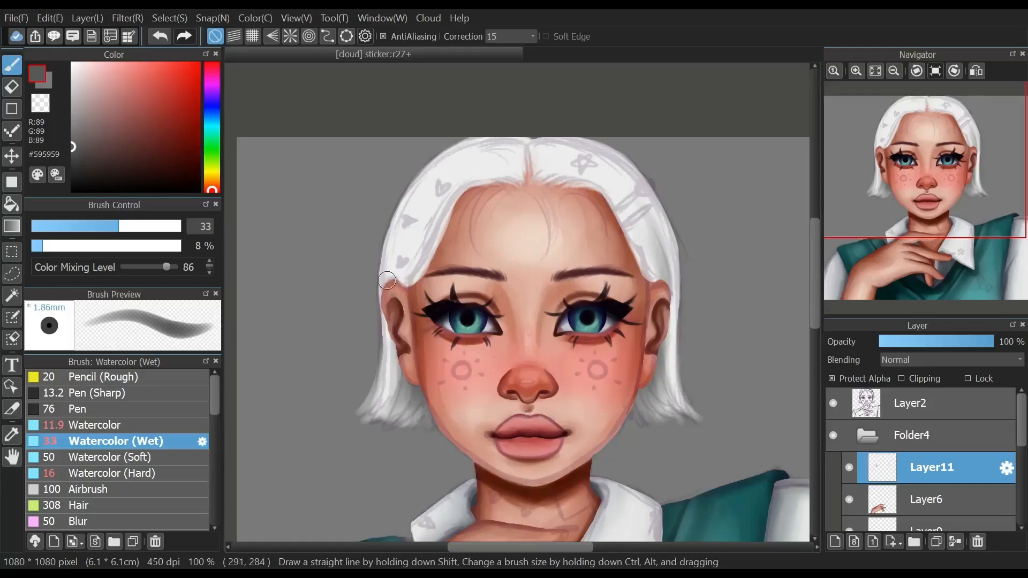
left_click_drag(394, 336, 395, 387)
Shade the hair around the centre parting in grey, hide the sketch layer Layer2, and sample white from the hair.
mouse_move(522, 165)
left_mouse_down()
mouse_move(519, 187)
mouse_move(527, 175)
mouse_move(504, 167)
mouse_move(463, 184)
mouse_move(468, 170)
mouse_move(533, 145)
left_mouse_up()
mouse_move(471, 153)
left_mouse_down()
mouse_move(546, 139)
mouse_move(538, 174)
mouse_move(589, 183)
left_mouse_up()
left_click_drag(554, 148, 531, 179)
left_click(833, 403)
left_click(611, 174, "alt")
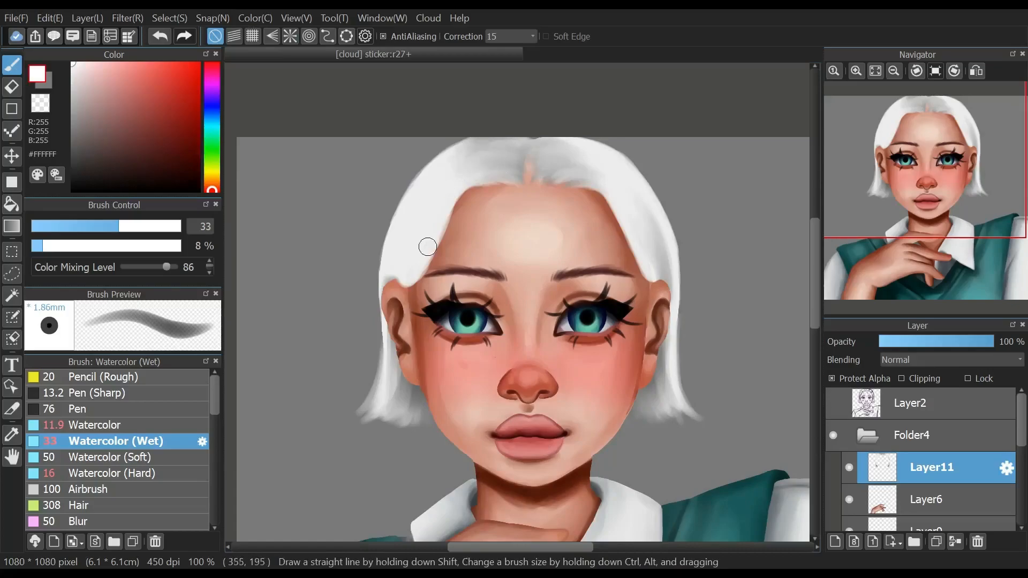
Paint thin grey #737373 strands from the parting and at the right temple with the Watercolor brush at size 11.9.
left_click(95, 425)
left_click(72, 133)
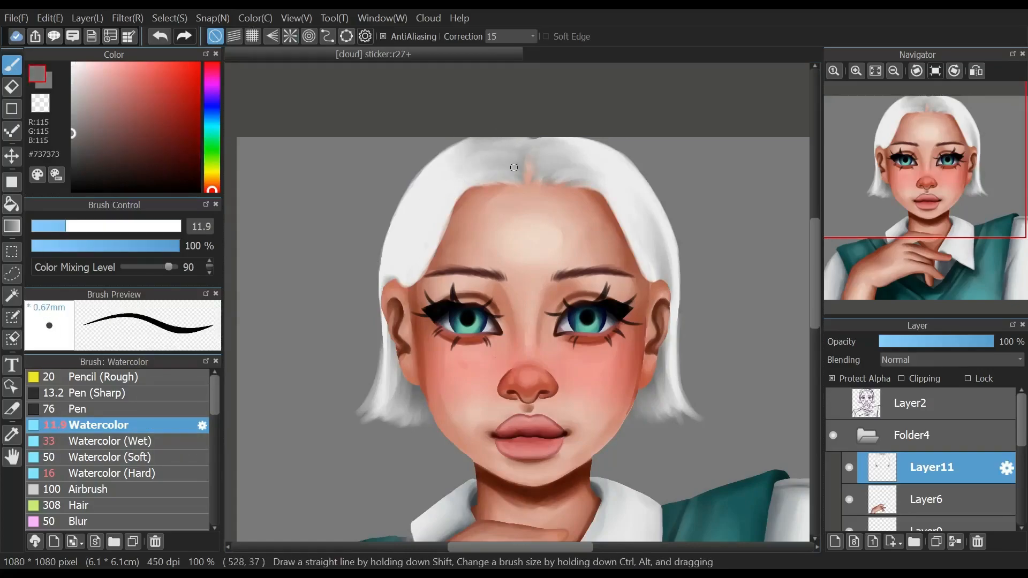
left_click_drag(527, 164, 470, 167)
left_click_drag(530, 154, 469, 147)
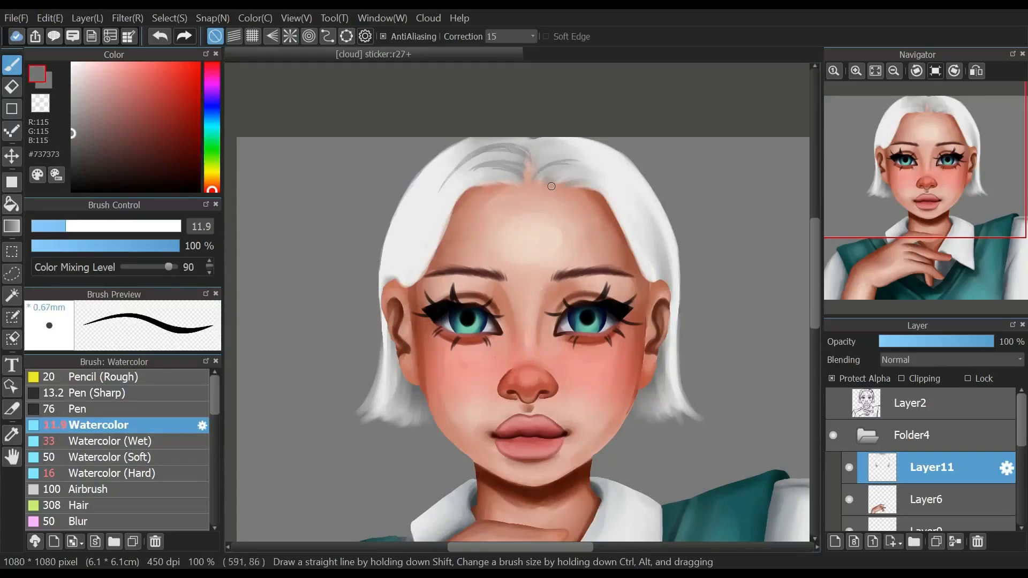
left_click_drag(662, 265, 665, 284)
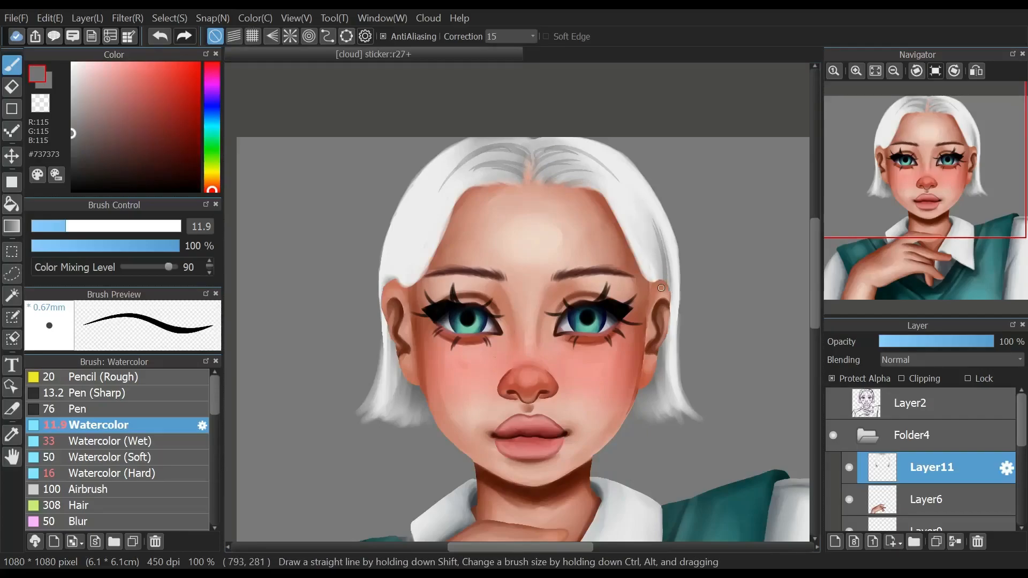
Add darker grey #4F4F4F strands on both sides of the parting, enlarging the Watercolor brush to size 19.
left_click(73, 152)
left_click_drag(525, 154, 455, 160)
mouse_move(465, 150)
left_mouse_down()
mouse_move(525, 141)
mouse_move(609, 171)
left_mouse_up()
left_click(90, 226)
left_click_drag(537, 146, 623, 160)
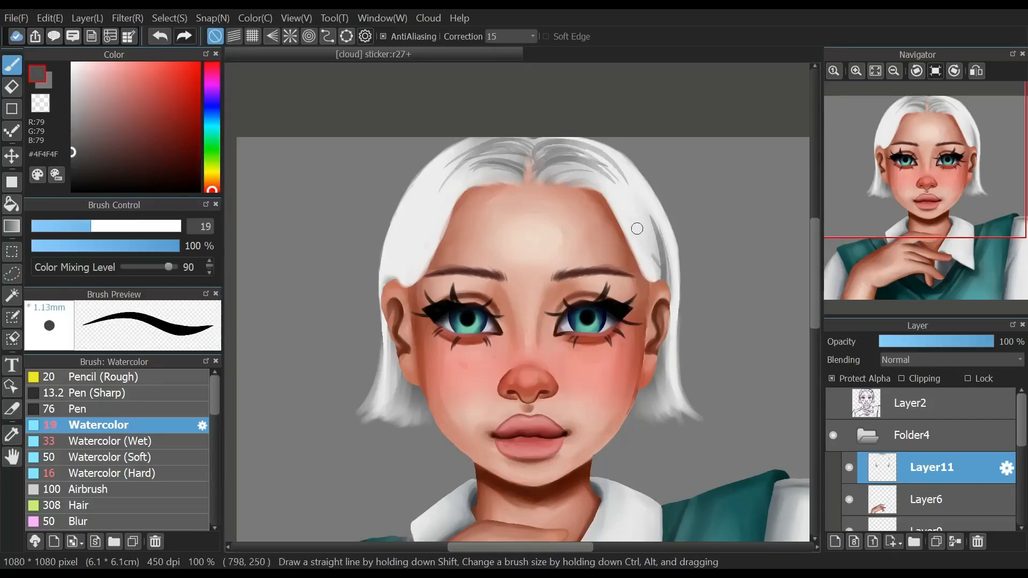
Paint grey #4F4F4F strands down the right and left sides of the hair framing the face.
left_click_drag(655, 271, 621, 181)
left_click_drag(661, 267, 645, 206)
left_click_drag(615, 173, 643, 205)
mouse_move(673, 293)
left_mouse_down()
mouse_move(630, 240)
mouse_move(659, 248)
mouse_move(624, 194)
left_mouse_up()
mouse_move(444, 173)
left_mouse_down()
mouse_move(392, 269)
mouse_move(431, 256)
left_mouse_up()
mouse_move(399, 277)
left_mouse_down()
mouse_move(412, 223)
mouse_move(385, 288)
mouse_move(418, 203)
left_mouse_up()
Paint near-black #060606 strands from the left temple up to the crown and parting.
left_click(73, 189)
left_click_drag(390, 282, 418, 235)
left_click_drag(534, 155, 445, 173)
left_click_drag(498, 140, 420, 208)
Add near-black strands on the right half of the hair, from the parting past the temple to beside the jaw.
left_click_drag(534, 158, 602, 181)
mouse_move(546, 157)
left_mouse_down()
mouse_move(607, 184)
mouse_move(572, 179)
mouse_move(611, 161)
left_mouse_up()
left_click_drag(664, 281, 655, 220)
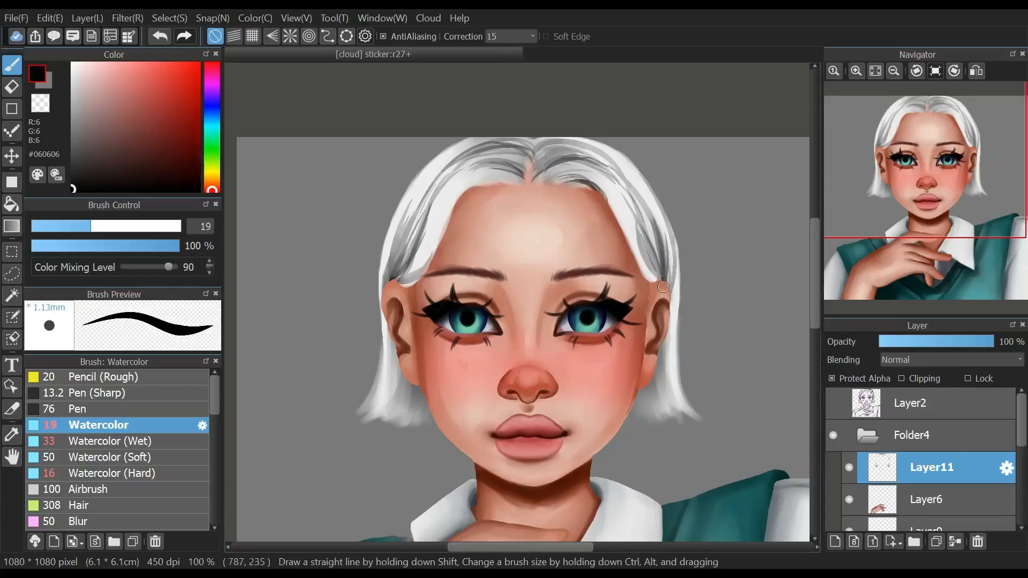
left_click_drag(547, 150, 601, 162)
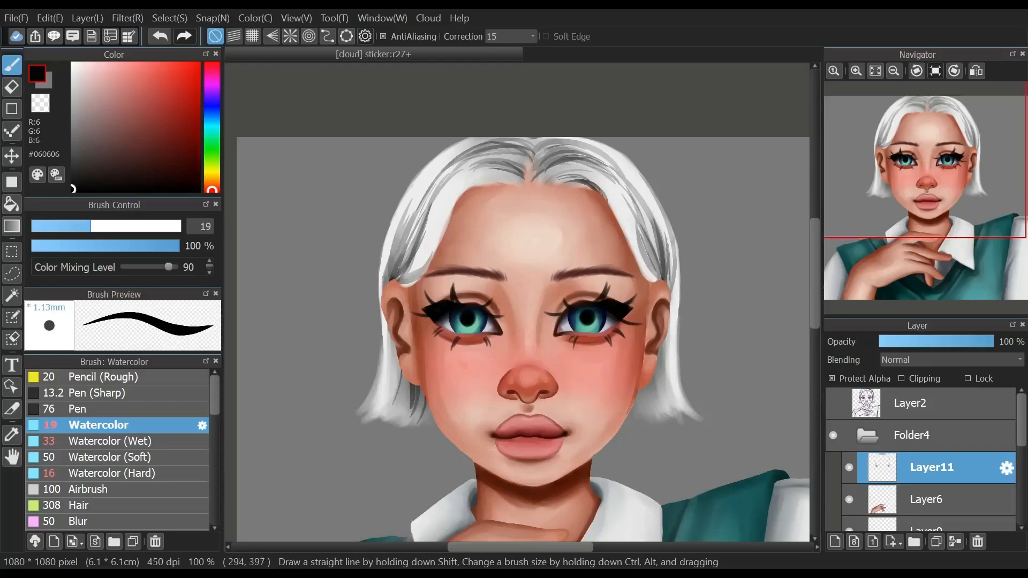
left_click_drag(638, 399, 640, 420)
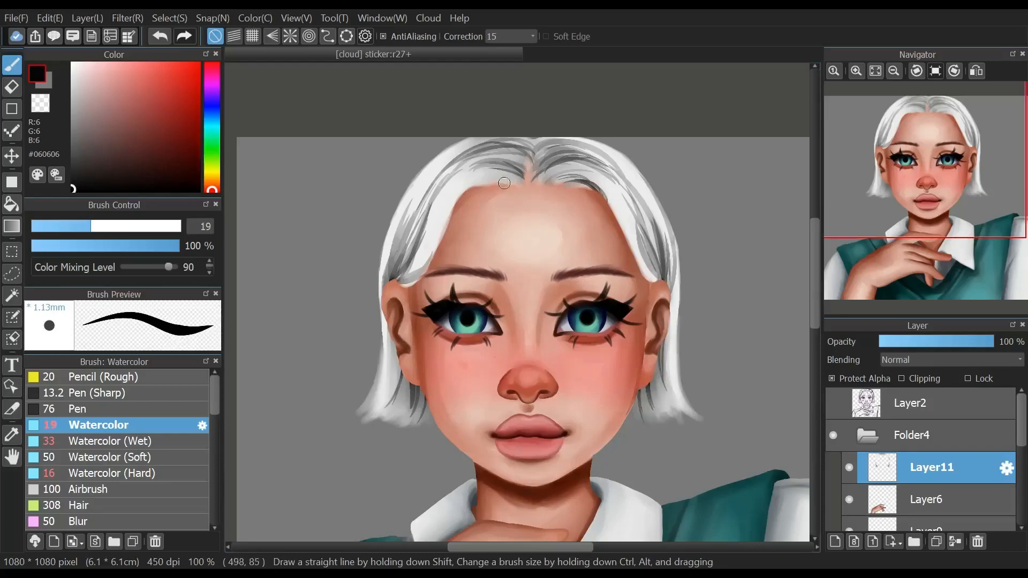
Add more near-black strands across the left half of the hair, from the temple to the parting and outer crown.
left_click_drag(400, 277, 454, 203)
left_click_drag(529, 165, 470, 152)
left_click_drag(532, 170, 451, 177)
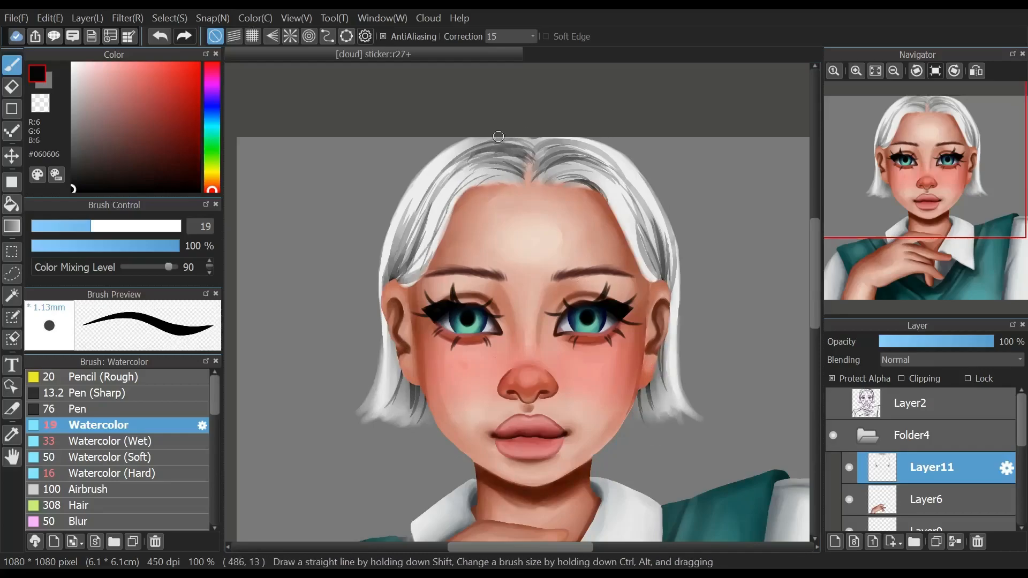
left_click_drag(479, 143, 430, 189)
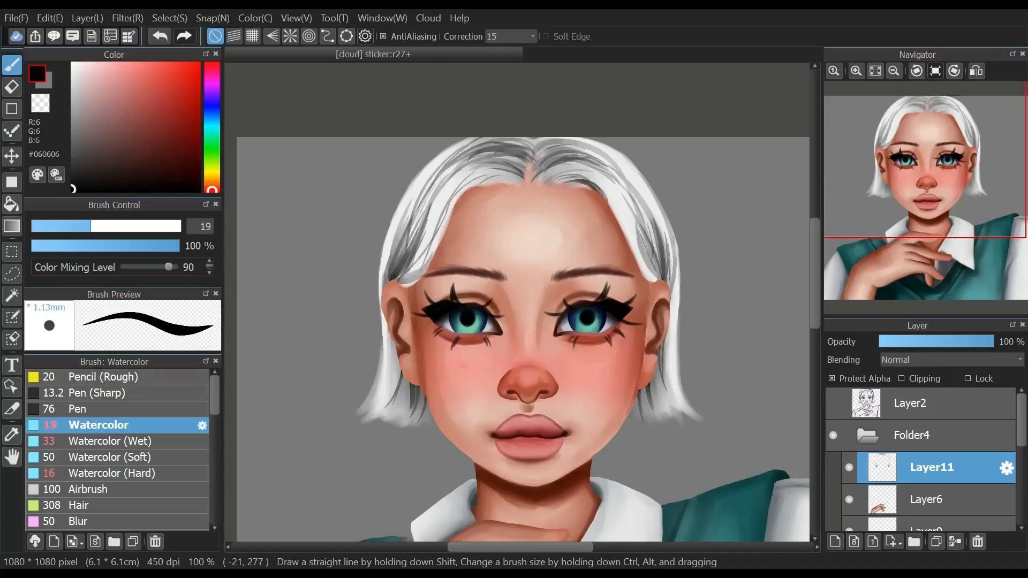
Blend the strands on the left half of the hair in grey #4A4A4A with the Watercolor (Wet) brush at size 40.
left_click(99, 441)
left_click_drag(73, 189, 73, 154)
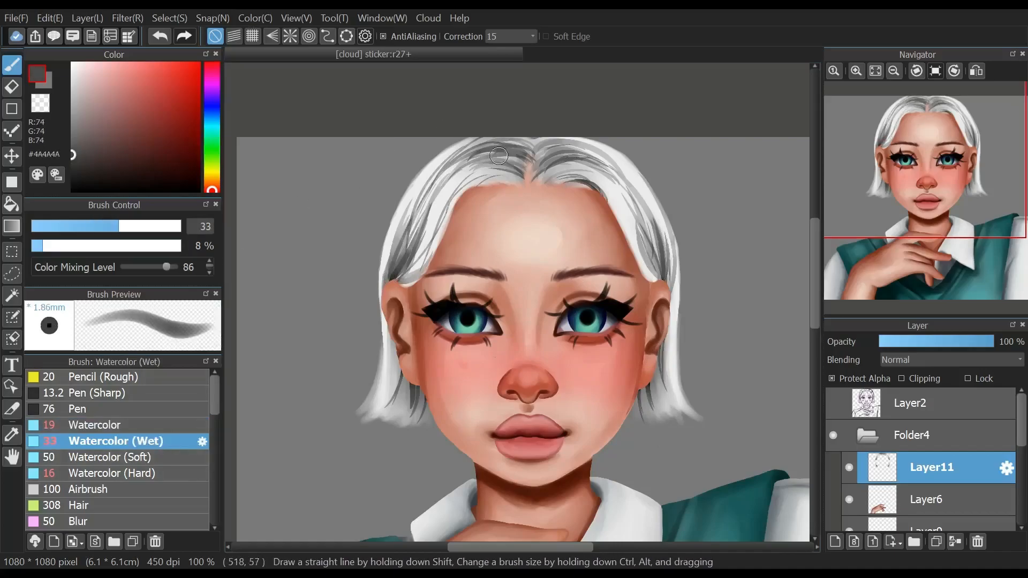
key("bracketright")
key("bracketright")
left_click_drag(397, 275, 441, 183)
mouse_move(399, 254)
left_mouse_down()
mouse_move(430, 216)
mouse_move(505, 177)
mouse_move(495, 171)
mouse_move(528, 141)
mouse_move(583, 189)
mouse_move(571, 193)
left_mouse_up()
Blend the right half of the hair with grey wet strokes, and darken its side strands in #282828 at size 15.
left_click_drag(660, 228, 658, 272)
mouse_move(638, 211)
left_mouse_down()
mouse_move(660, 268)
mouse_move(660, 308)
left_mouse_up()
mouse_move(645, 233)
left_mouse_down()
mouse_move(608, 174)
mouse_move(539, 176)
left_mouse_up()
left_click_drag(543, 155, 603, 171)
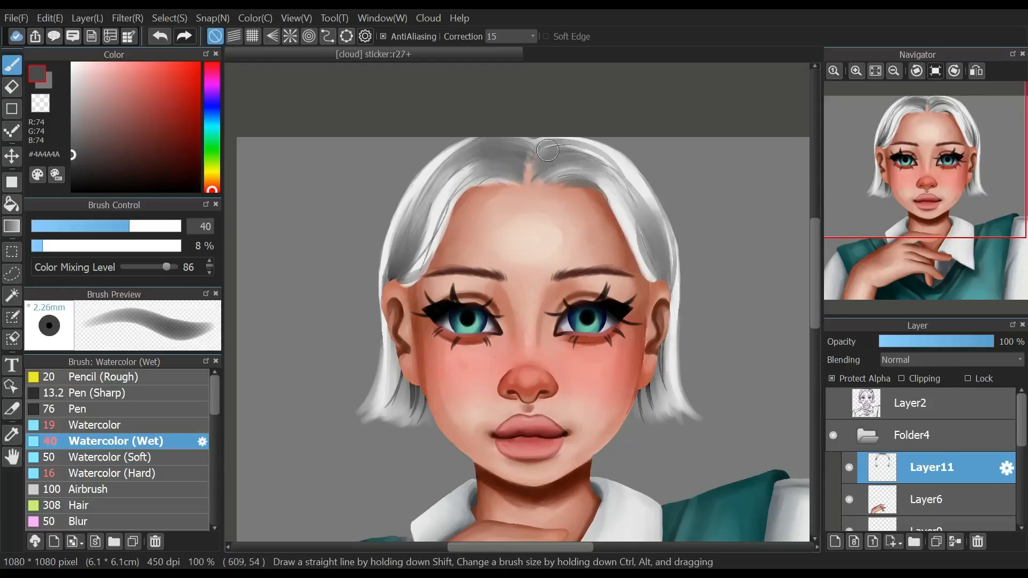
left_click_drag(544, 145, 602, 160)
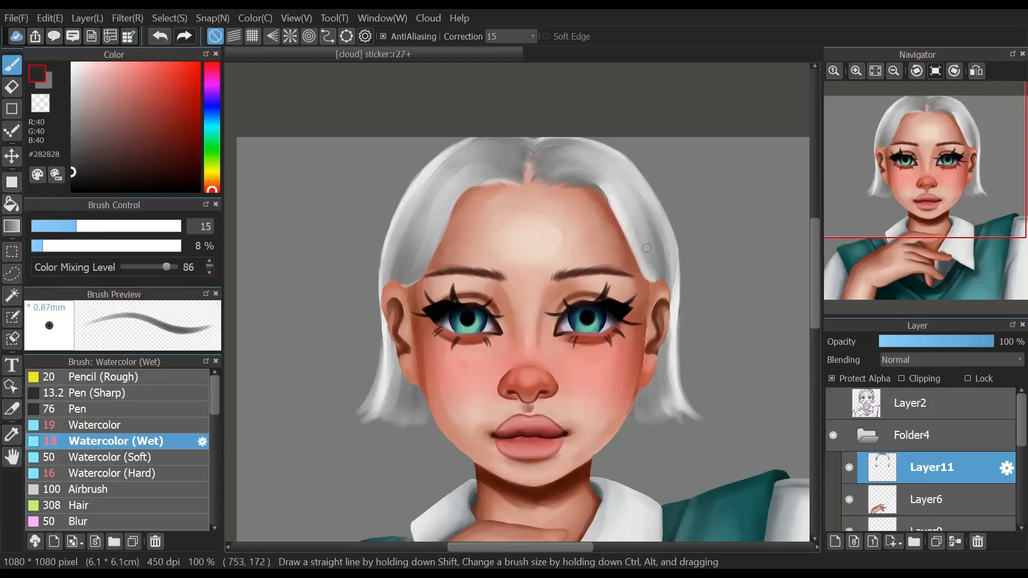
mouse_move(645, 243)
left_mouse_down()
mouse_move(590, 168)
mouse_move(557, 168)
mouse_move(633, 205)
left_mouse_up()
left_click_drag(676, 302, 672, 392)
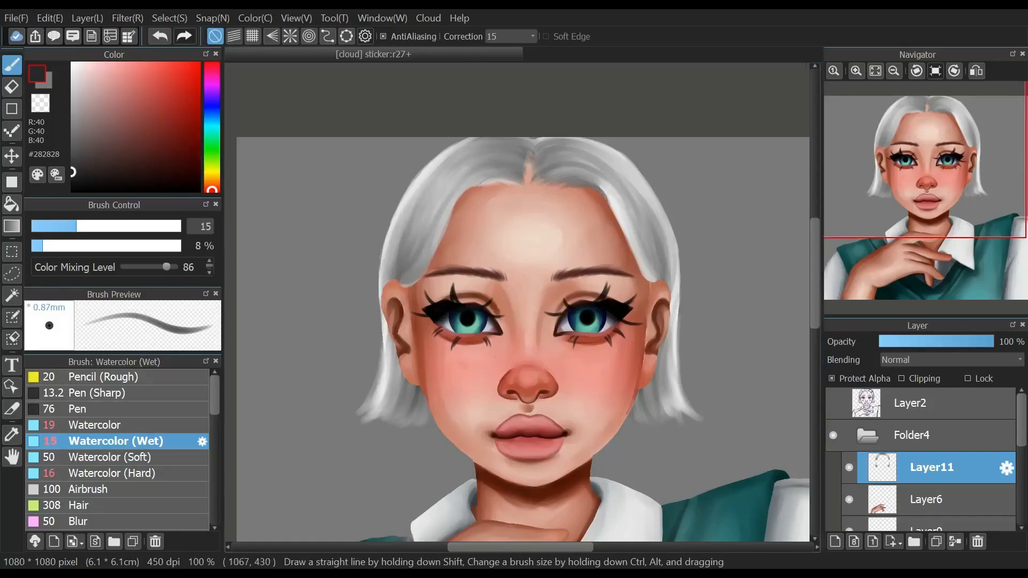
Turn off Protect Alpha and paint central fringe strands in grey #575757 and white with the size 10.4 Watercolor (Hard) brush.
left_click(832, 378)
left_click_drag(83, 125, 71, 90)
left_click(111, 457)
left_click(112, 474)
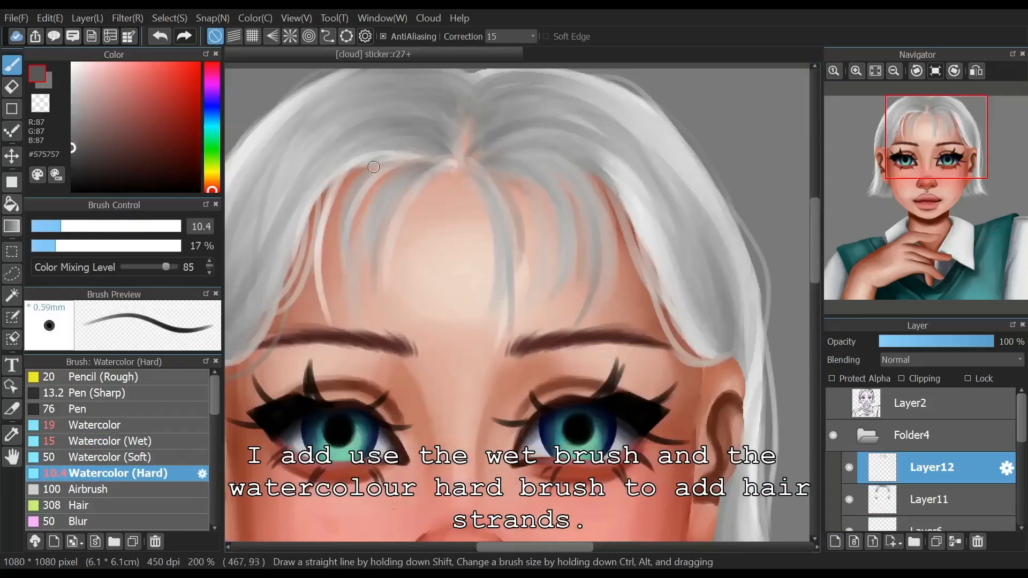
left_click_drag(448, 177, 458, 336)
left_click(74, 64)
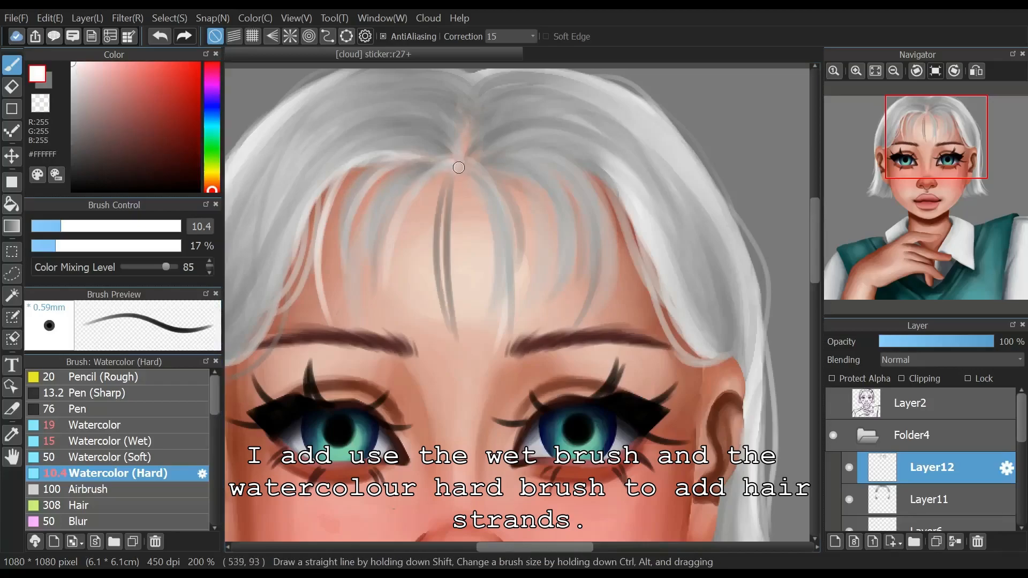
left_click_drag(444, 182, 493, 352)
Check the whole portrait mirrored, restore its orientation, and merge Layer12 down into Layer11.
left_click(894, 71)
left_click_drag(926, 155, 935, 192)
left_click(977, 70)
left_click(976, 71)
left_click(894, 71)
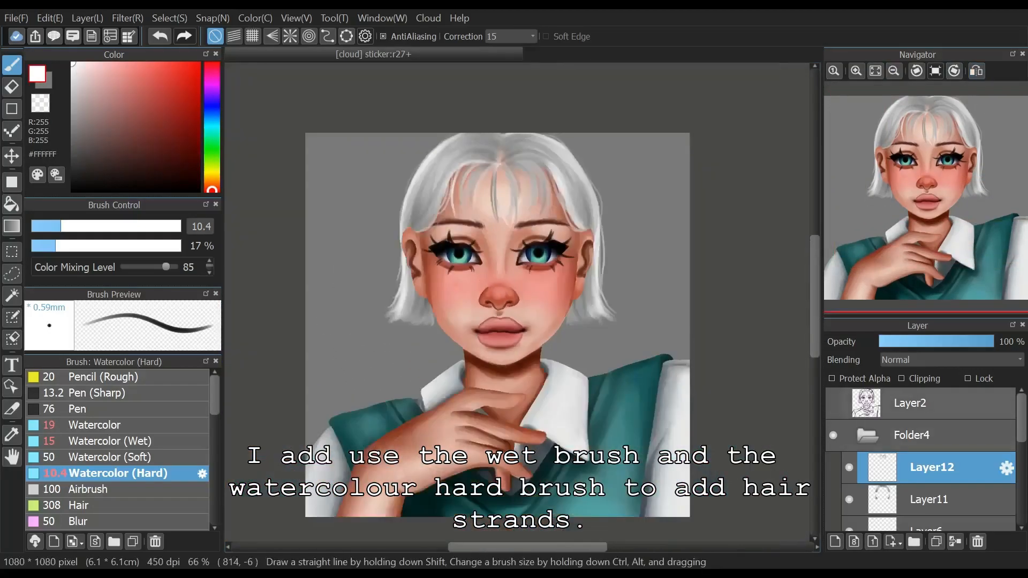
left_click(955, 542)
Select Layer5 and the Watercolor (Wet) brush, sample the eyebrow's dark brown #501B0B, and save the artwork.
scroll(929, 460, "down", 4)
left_click(929, 484)
left_click(117, 440)
scroll(498, 225, "up", 2)
left_click(589, 351, "alt")
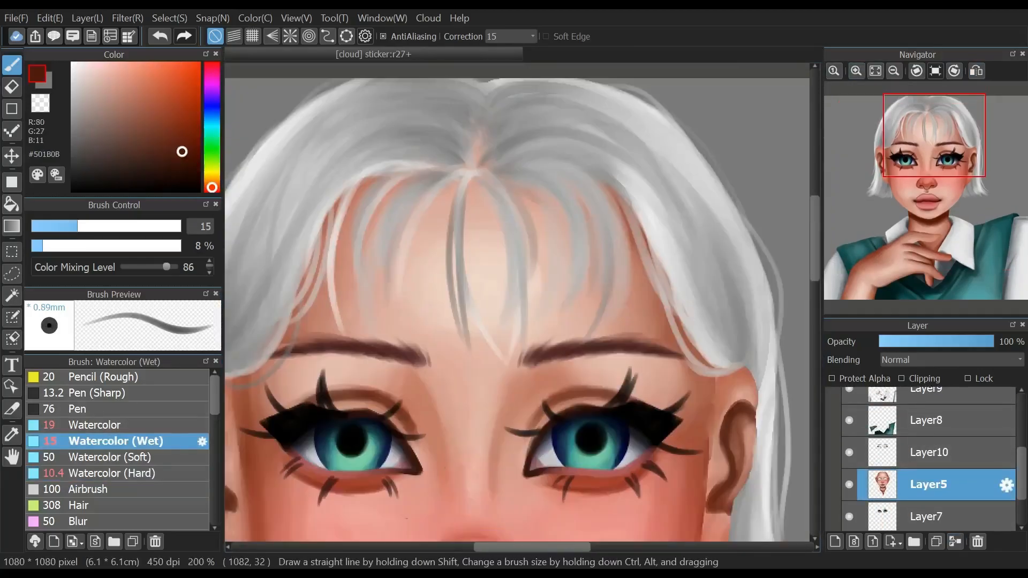
key("ctrl+s")
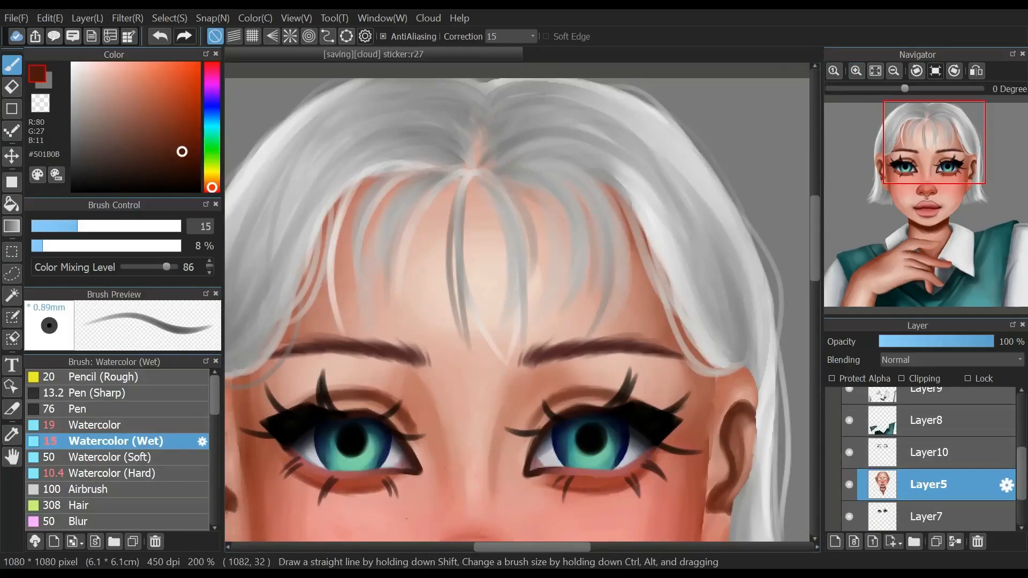
Paint brown shadows on the forehead beneath the central and right fringe strands.
mouse_move(542, 191)
left_mouse_down()
mouse_move(572, 264)
mouse_move(559, 291)
mouse_move(575, 247)
mouse_move(583, 342)
left_mouse_up()
left_click_drag(500, 225, 506, 315)
left_click_drag(478, 184, 506, 316)
left_click_drag(495, 235, 475, 346)
mouse_move(469, 194)
left_mouse_down()
mouse_move(455, 305)
mouse_move(463, 328)
left_mouse_up()
Paint brown shadows on the forehead beneath the left fringe strands, out to the left temple.
mouse_move(432, 200)
left_mouse_down()
mouse_move(410, 293)
mouse_move(384, 313)
mouse_move(394, 313)
left_mouse_up()
left_click_drag(384, 211, 378, 338)
mouse_move(392, 178)
left_mouse_down()
mouse_move(366, 252)
mouse_move(382, 345)
left_mouse_up()
mouse_move(358, 199)
left_mouse_down()
mouse_move(327, 289)
mouse_move(342, 321)
left_mouse_up()
left_click_drag(370, 244, 347, 349)
left_click_drag(333, 273, 292, 324)
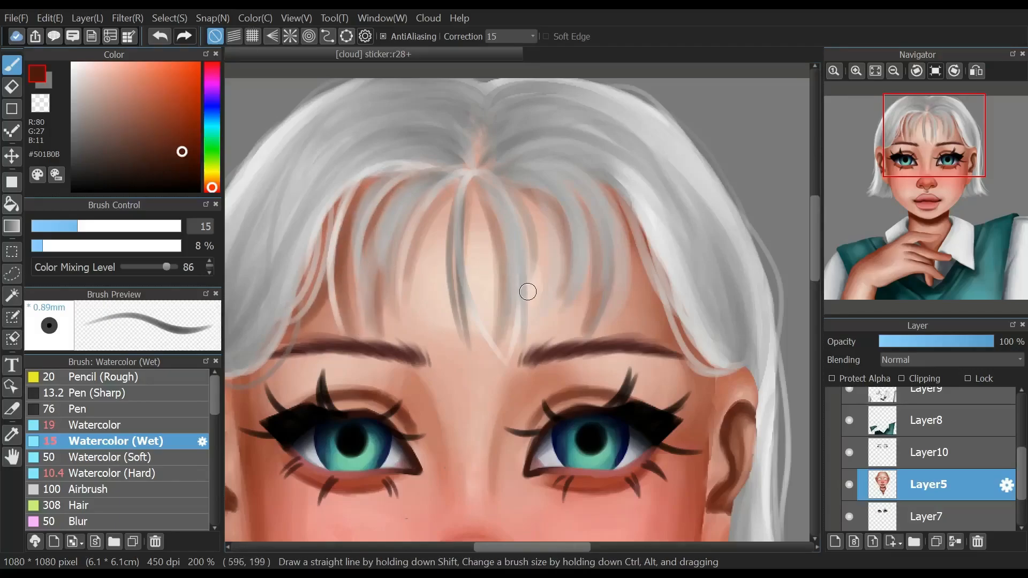
Shade the skin along the right hairline and temple, deepening it with dark brown #340C00.
left_click_drag(642, 247, 677, 340)
left_click_drag(168, 148, 201, 166)
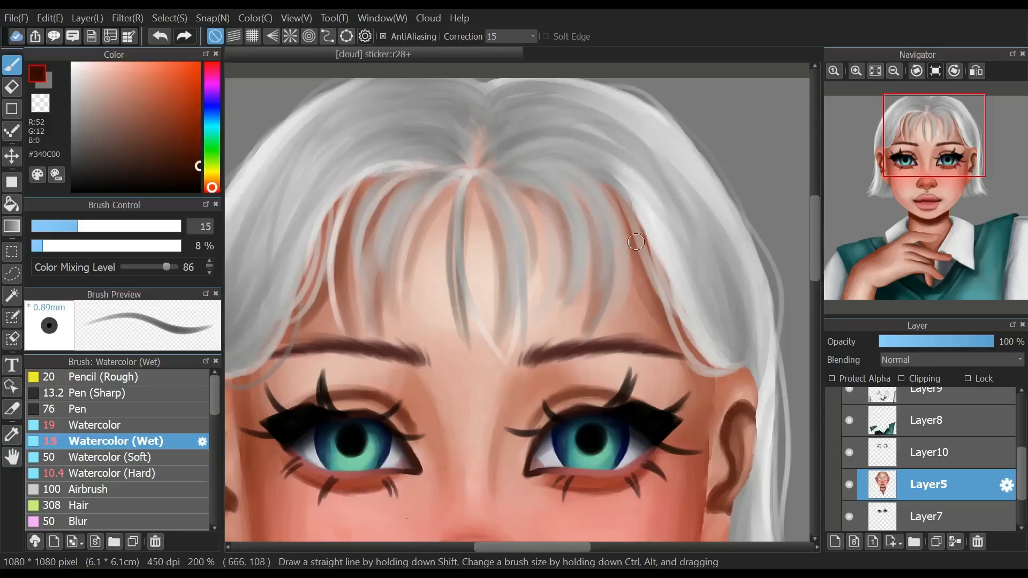
mouse_move(630, 224)
left_mouse_down()
mouse_move(673, 345)
mouse_move(720, 378)
left_mouse_up()
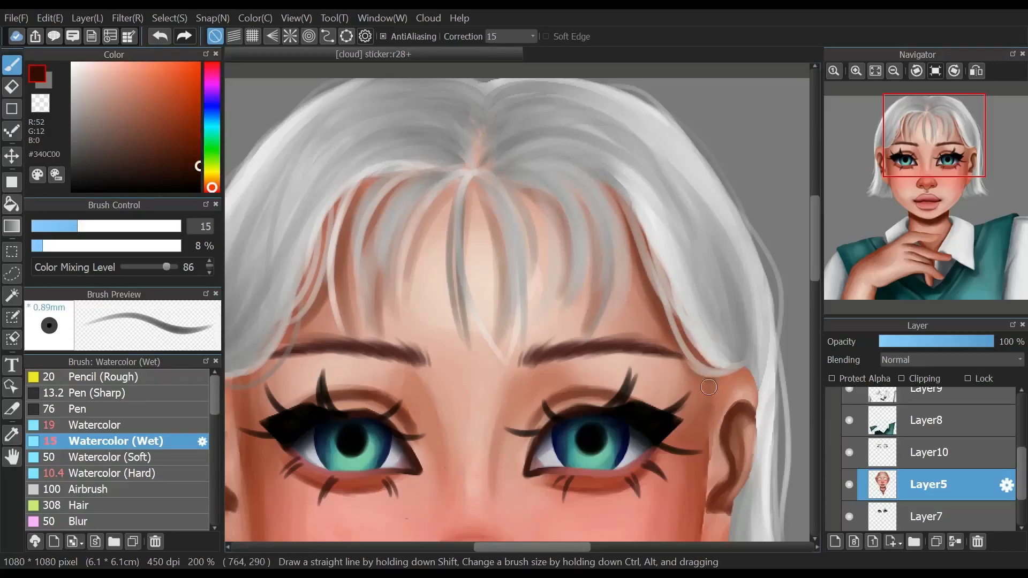
left_click_drag(635, 239, 680, 367)
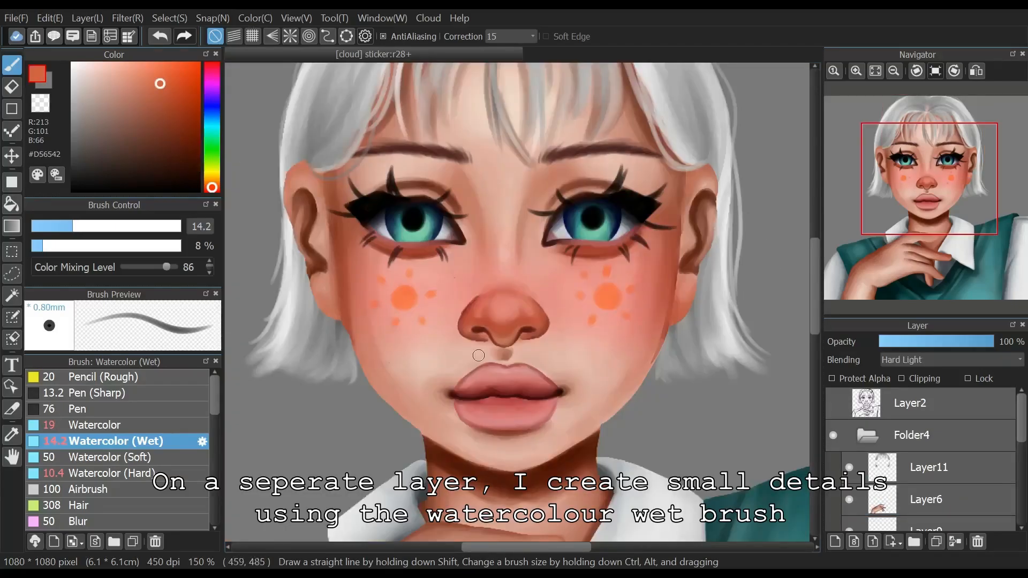
Shade the upper edge of the white plaster on the jaw with grey #585858 using the Watercolor (Wet) brush.
key("e")
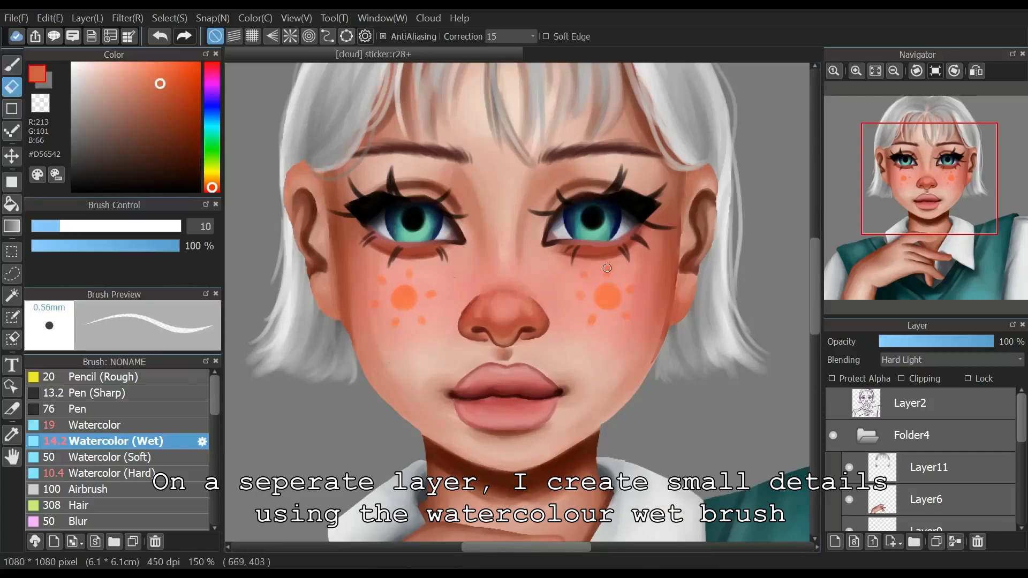
key("b")
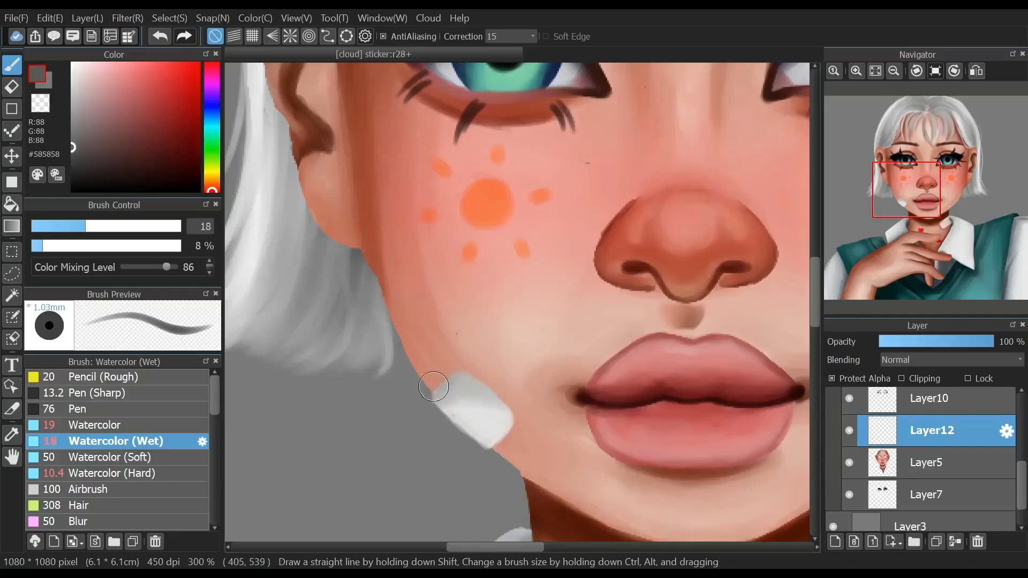
left_click_drag(459, 387, 480, 390)
Paint a dark #501F1F shadow on Layer5 around the jaw plaster's inner edge, and merge Layer12 down.
left_click(988, 461)
left_click_drag(159, 150, 150, 151)
mouse_move(493, 404)
left_mouse_down()
mouse_move(503, 412)
mouse_move(490, 429)
mouse_move(519, 418)
left_mouse_up()
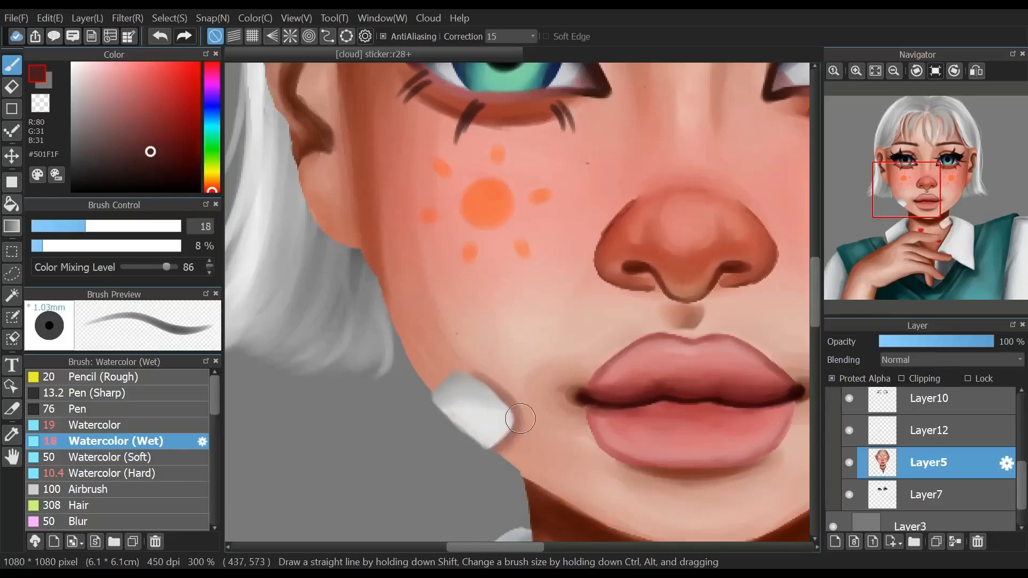
left_click(875, 71)
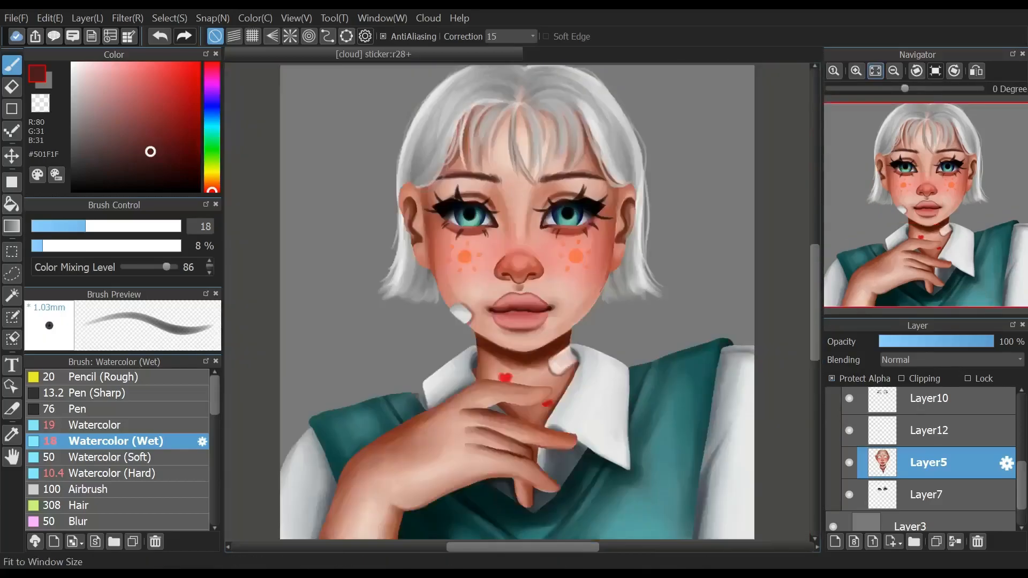
left_click(929, 430)
left_click(955, 542)
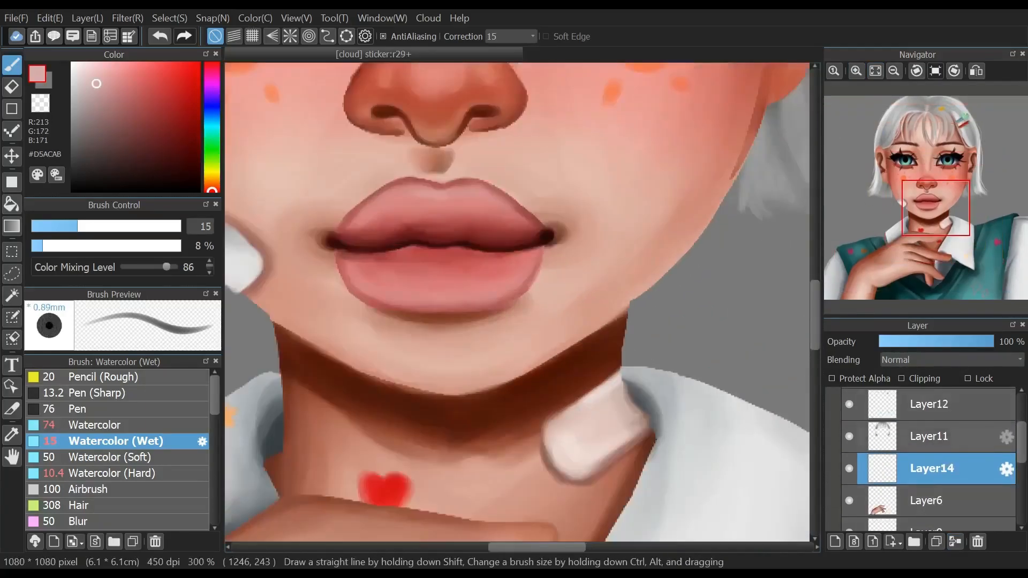
Paint pink #D5ACAB nails on the two upper fingers on Layer14, and clean their edges with the eraser.
scroll(921, 460, "up", 2)
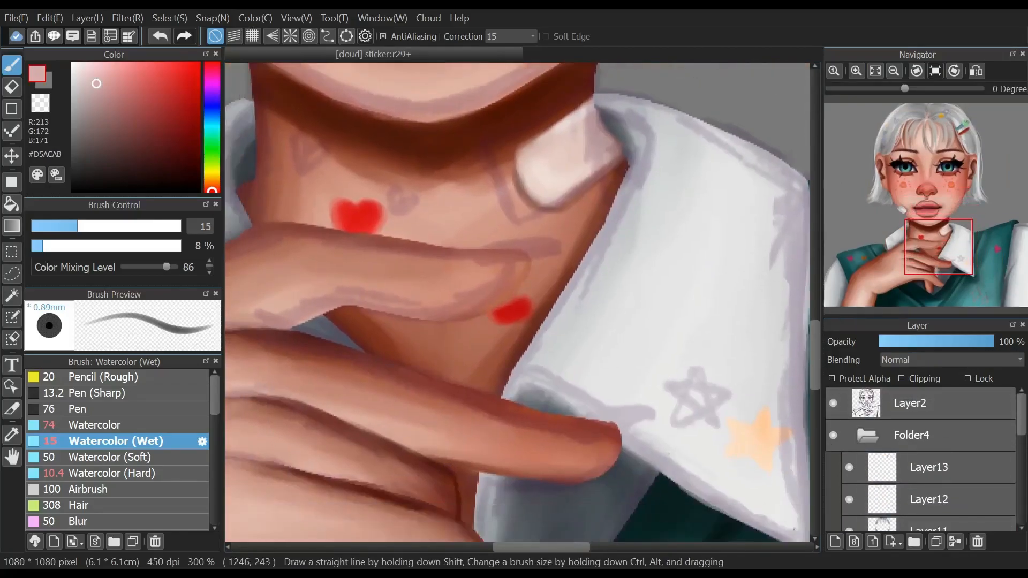
mouse_move(508, 268)
left_mouse_down()
mouse_move(531, 216)
mouse_move(513, 225)
left_mouse_up()
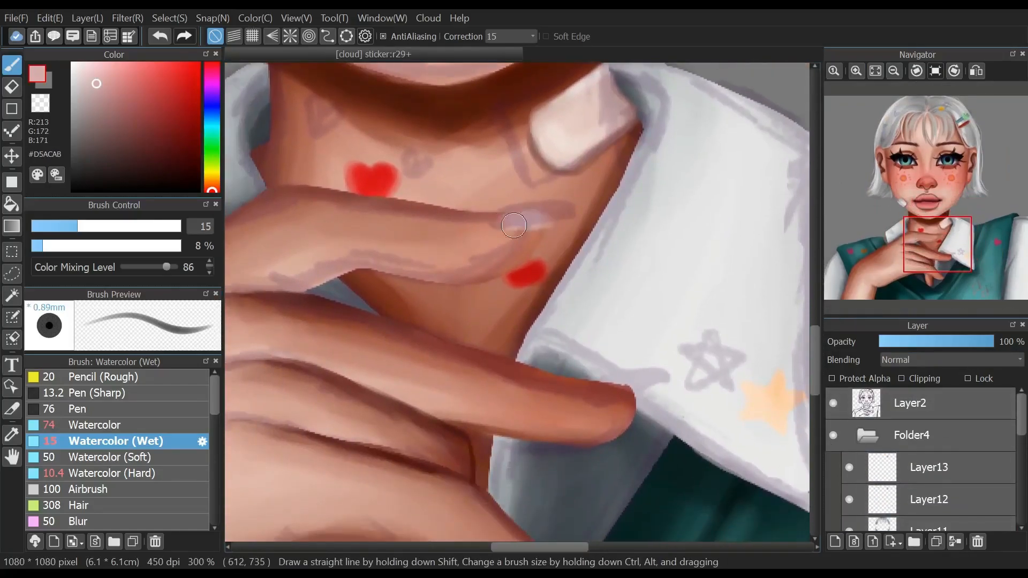
mouse_move(586, 366)
left_mouse_down()
mouse_move(621, 393)
mouse_move(613, 384)
mouse_move(607, 393)
mouse_move(619, 383)
mouse_move(635, 393)
mouse_move(586, 386)
mouse_move(630, 391)
left_mouse_up()
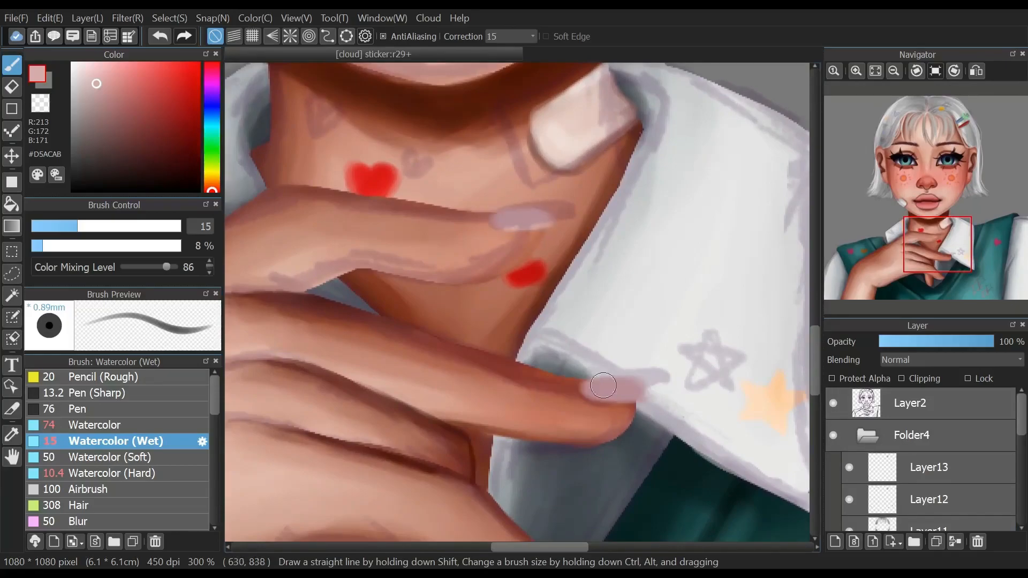
key("e")
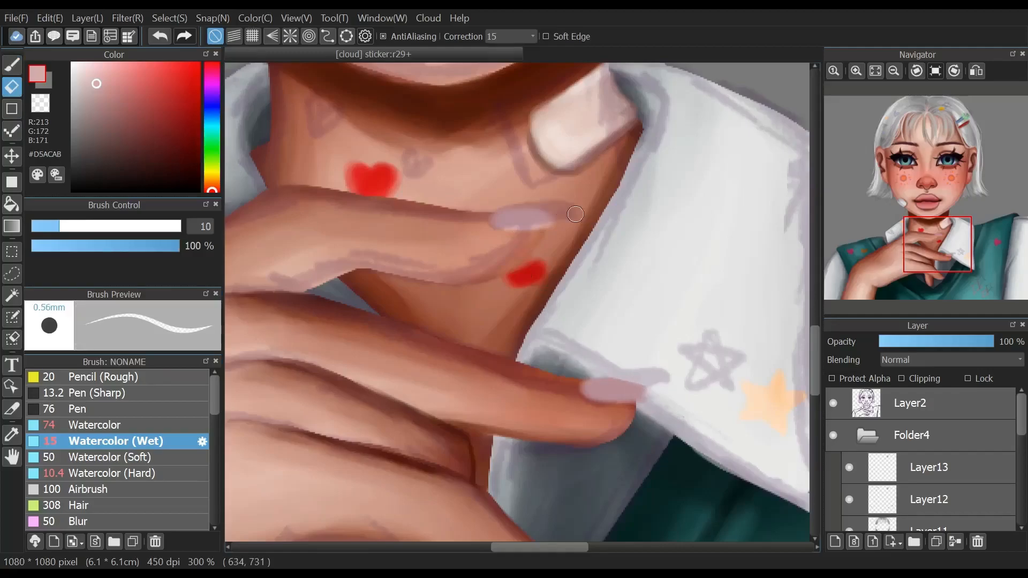
Paint matching pink nails on the two lower fingers, and erase the lowest nail into a tapered tip.
left_click(12, 65)
left_click_drag(934, 284, 934, 287)
left_click_drag(591, 257, 621, 276)
mouse_move(505, 329)
left_mouse_down()
mouse_move(510, 299)
mouse_move(509, 352)
left_mouse_up()
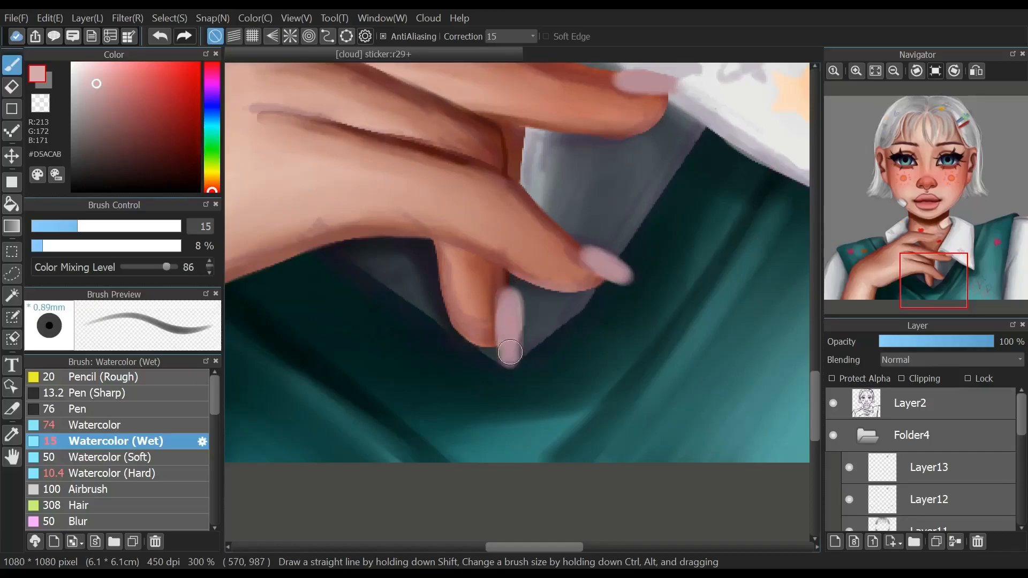
key("e")
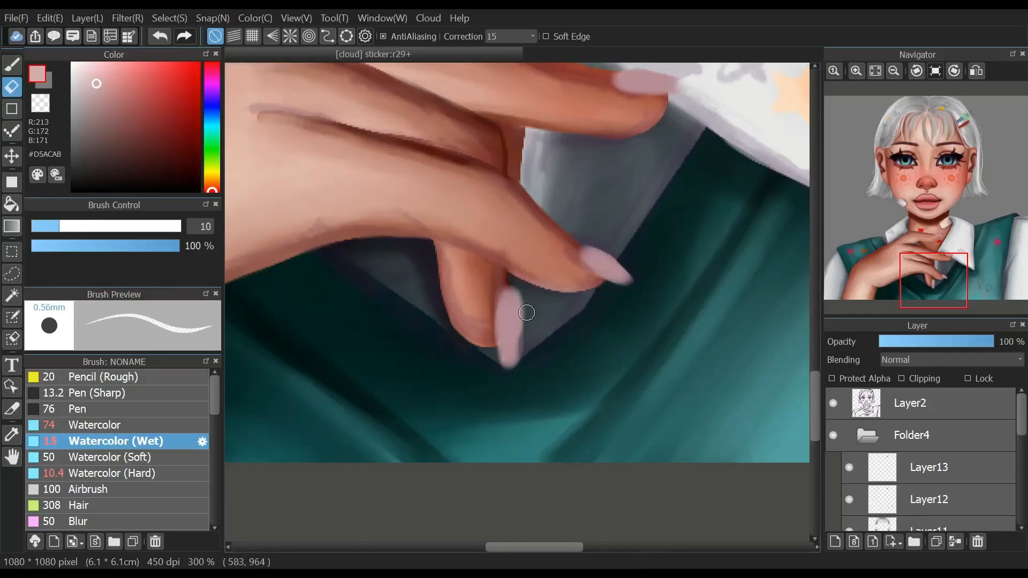
left_click_drag(522, 318, 526, 320)
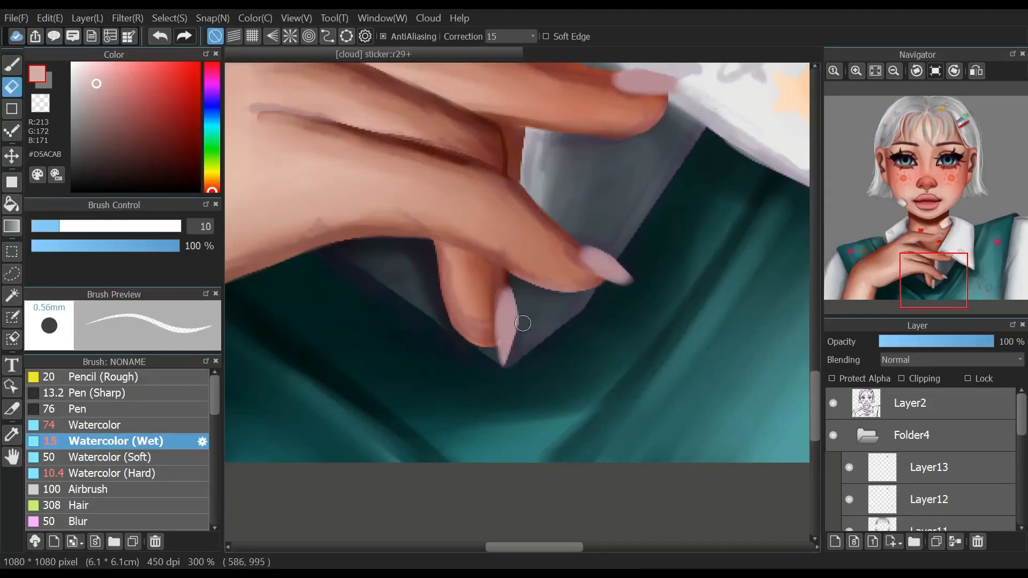
Hide the Layer2 sketch, and refine the nail shapes with the 12.4 Watercolor (Wet) brush and the eraser.
left_click(833, 403)
left_click_drag(922, 271, 930, 270)
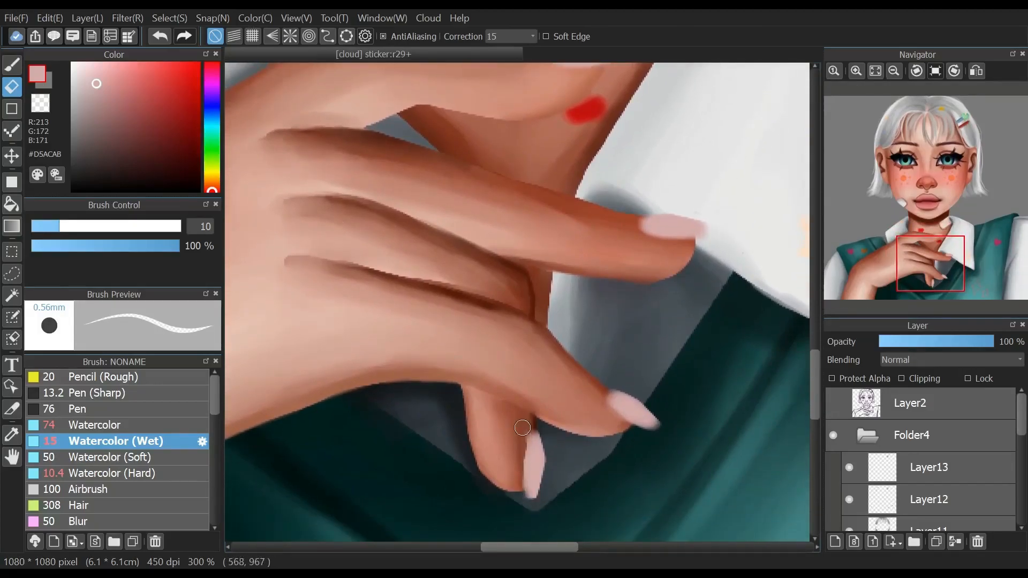
key("b")
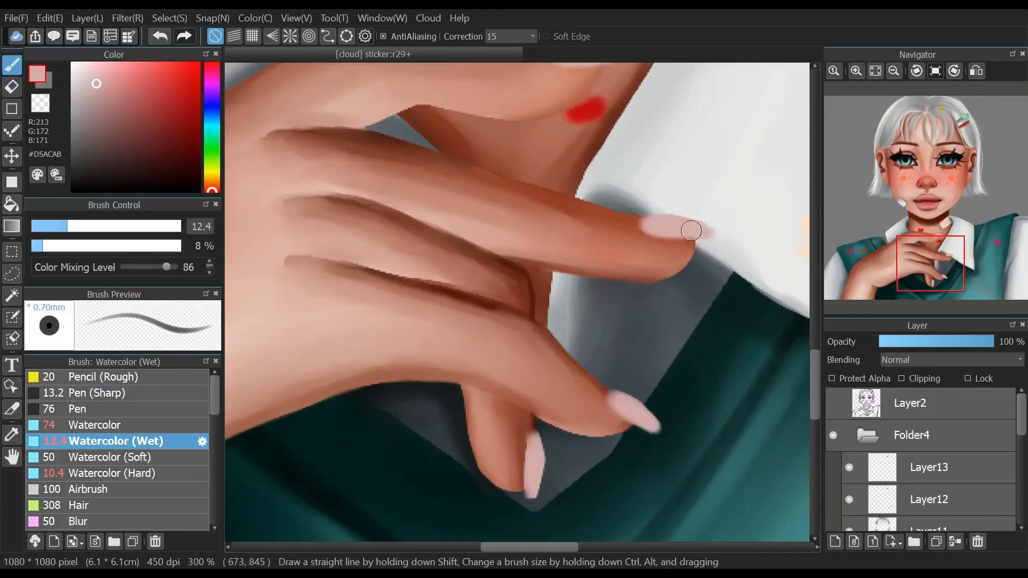
scroll(618, 211, "up", 4)
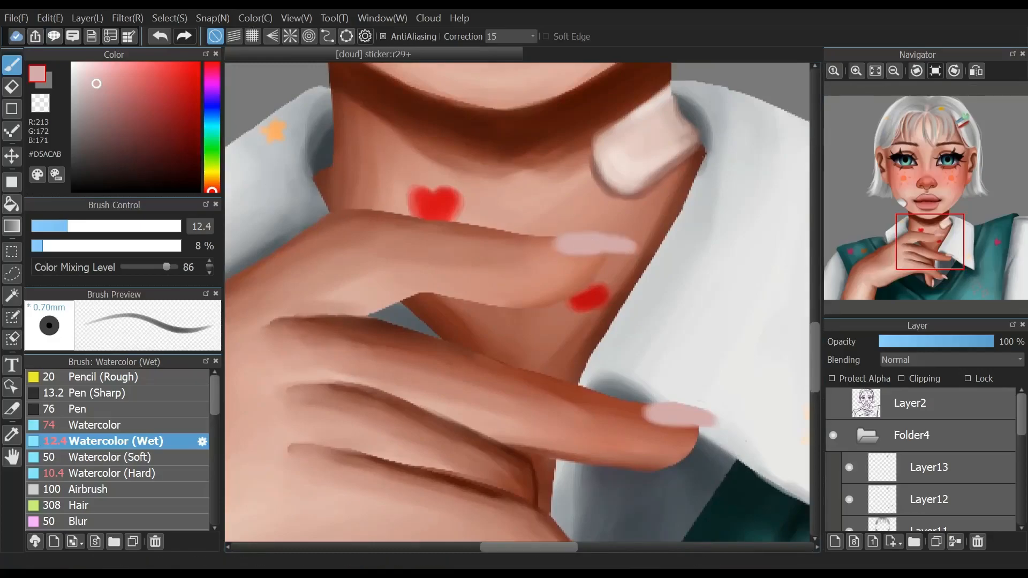
key("e")
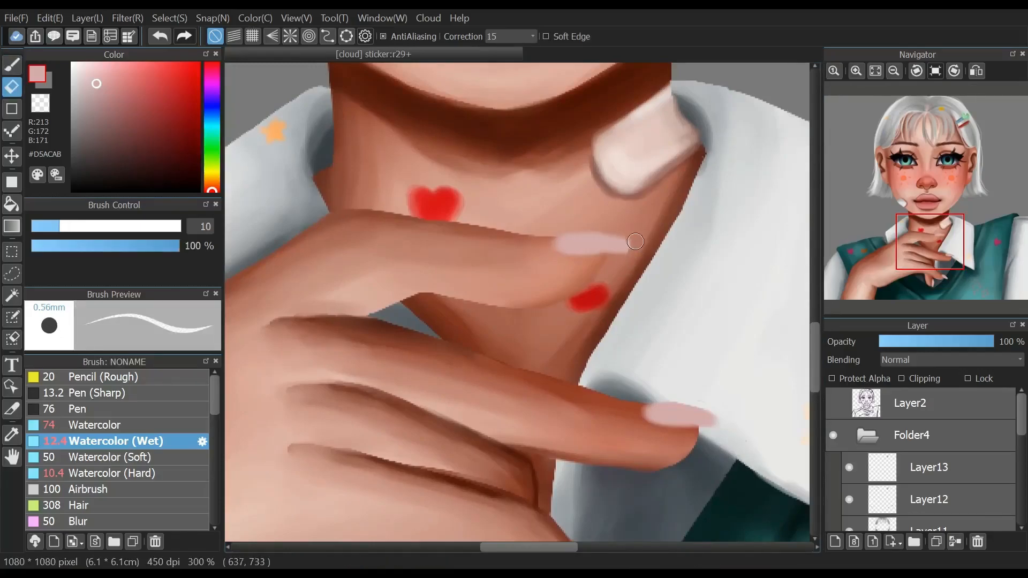
key("b")
scroll(517, 306, "down", 5)
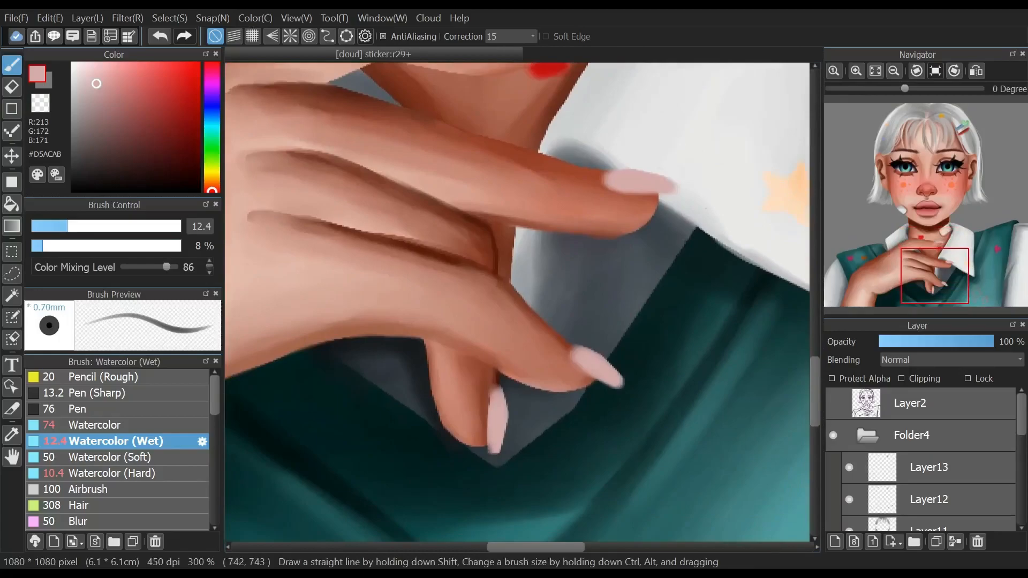
Flip the canvas view to check the nails, clean their edges with the eraser, and restore the normal view.
left_click(893, 71)
left_click(893, 70)
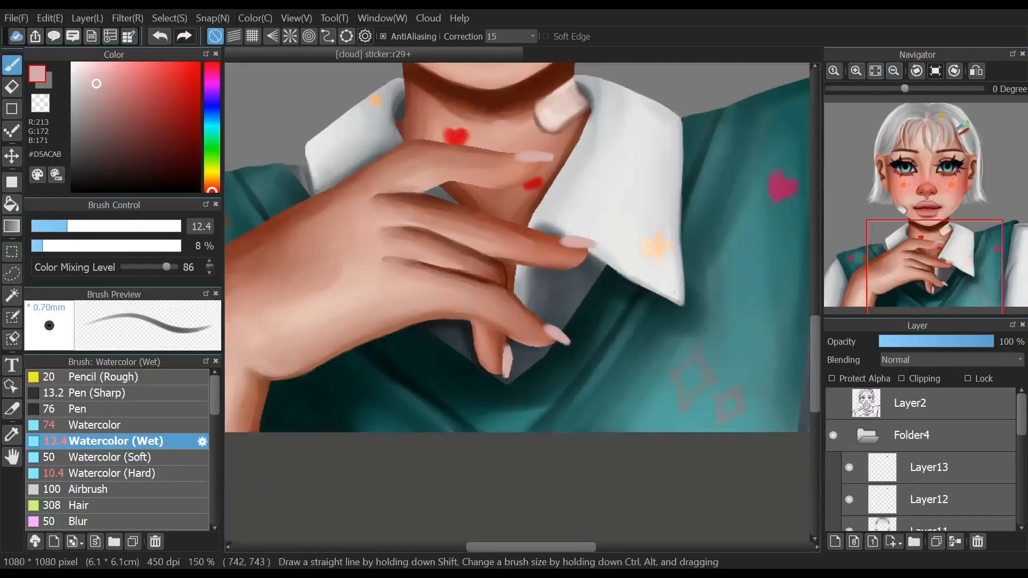
left_click(976, 70)
left_click(856, 70)
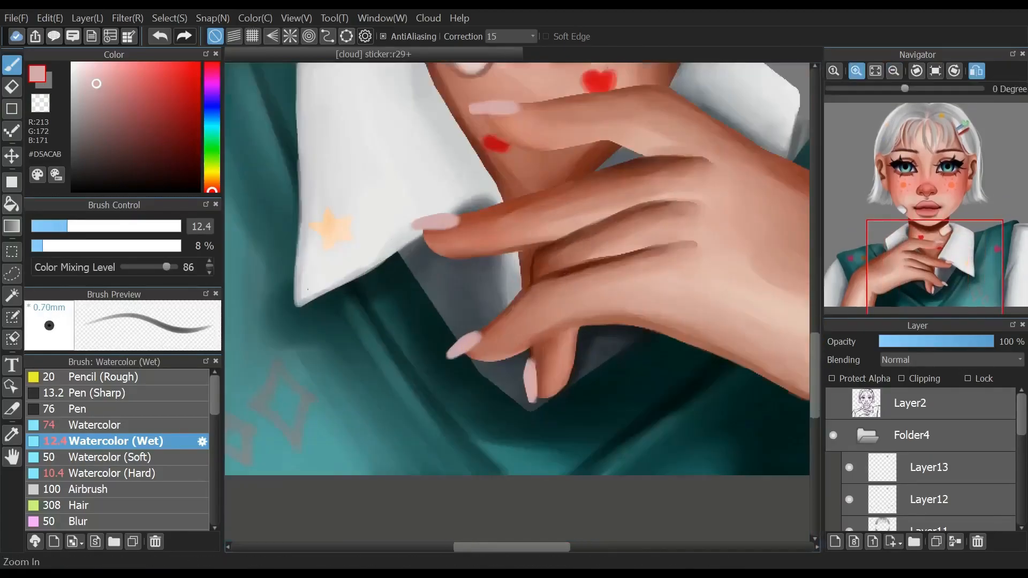
left_click(856, 71)
key("e")
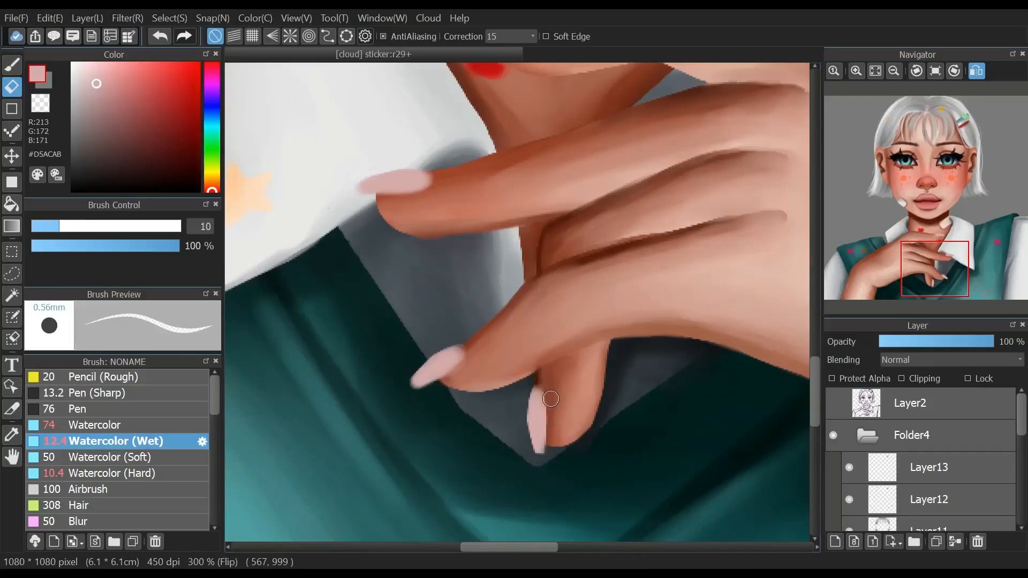
left_click(976, 70)
left_click(893, 70)
left_click(894, 70)
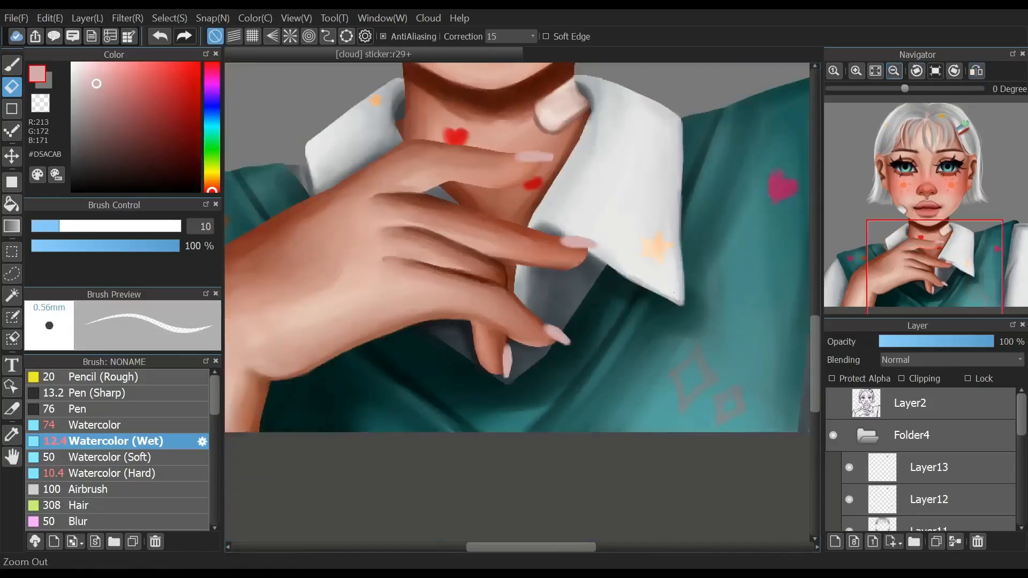
left_click(875, 71)
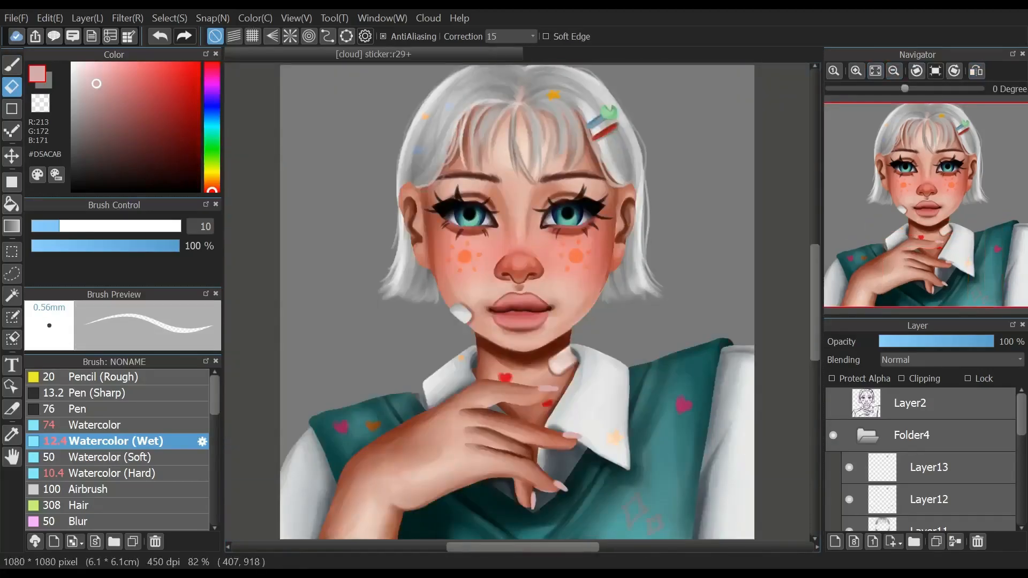
Turn on Protect Alpha for the nail layer, and shade the topmost finger's nail with deeper pink #C86A69.
left_click(856, 70)
left_click(856, 71)
left_click(856, 70)
left_click_drag(918, 216, 930, 261)
left_click(133, 90)
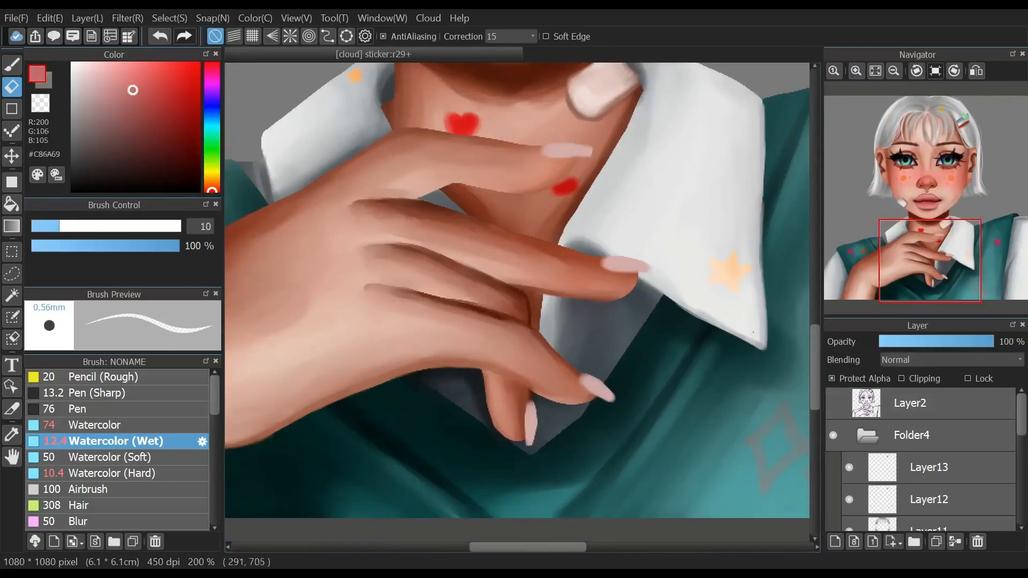
left_click(84, 226)
left_click_drag(597, 144, 543, 143)
left_click(160, 37)
left_click(12, 65)
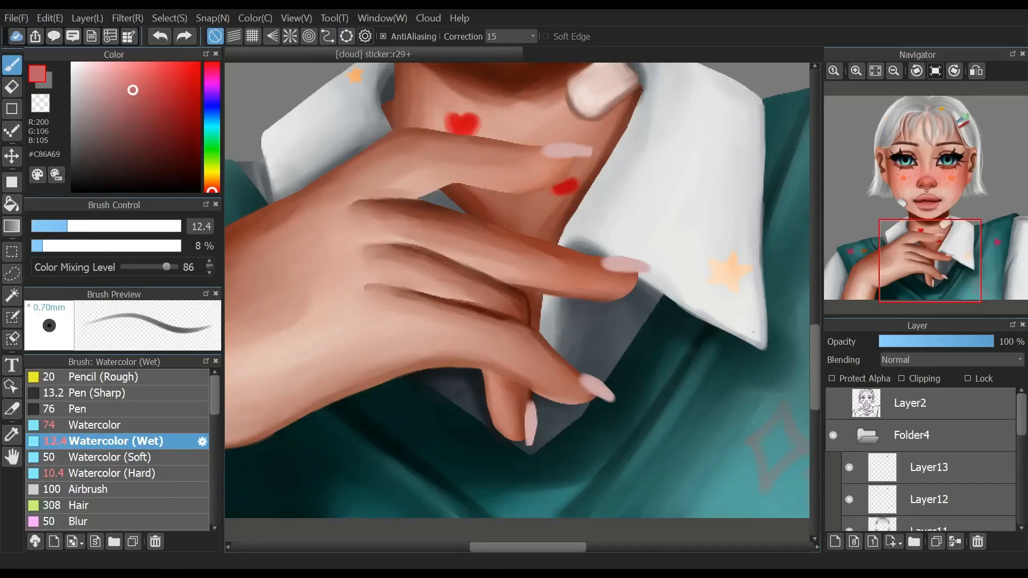
left_click(185, 36)
left_click_drag(552, 148, 580, 147)
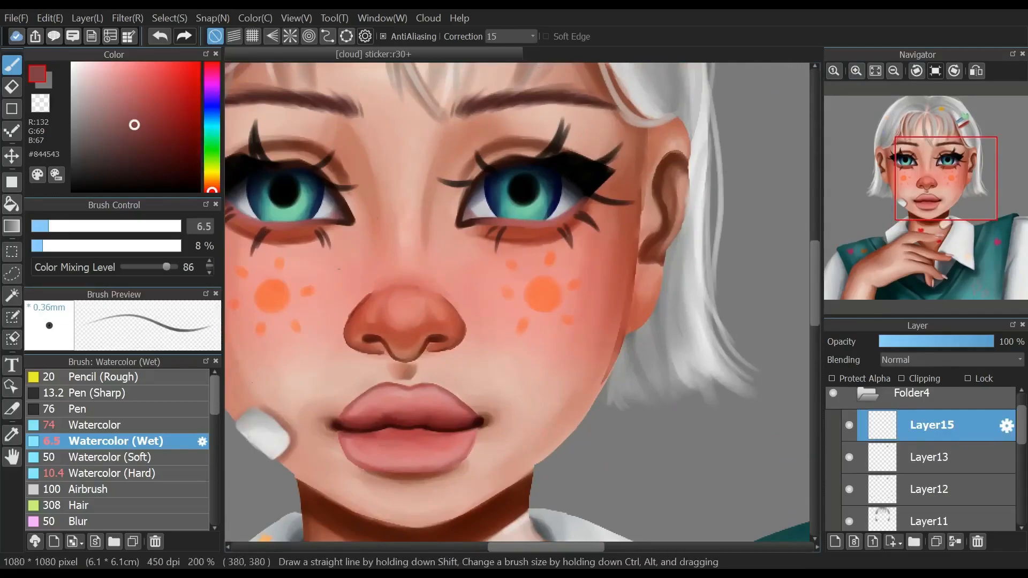
Outline the ear on the portrait's right side on Layer15 in #844543 with the Watercolor (Wet) brush at size 10.4.
left_click_drag(49, 226, 61, 226)
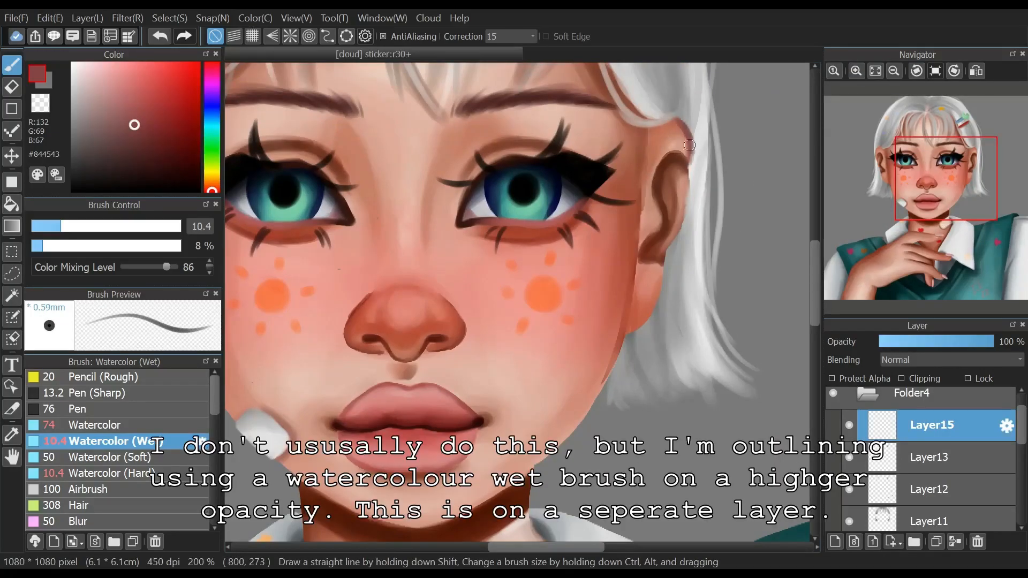
left_click_drag(691, 194, 688, 189)
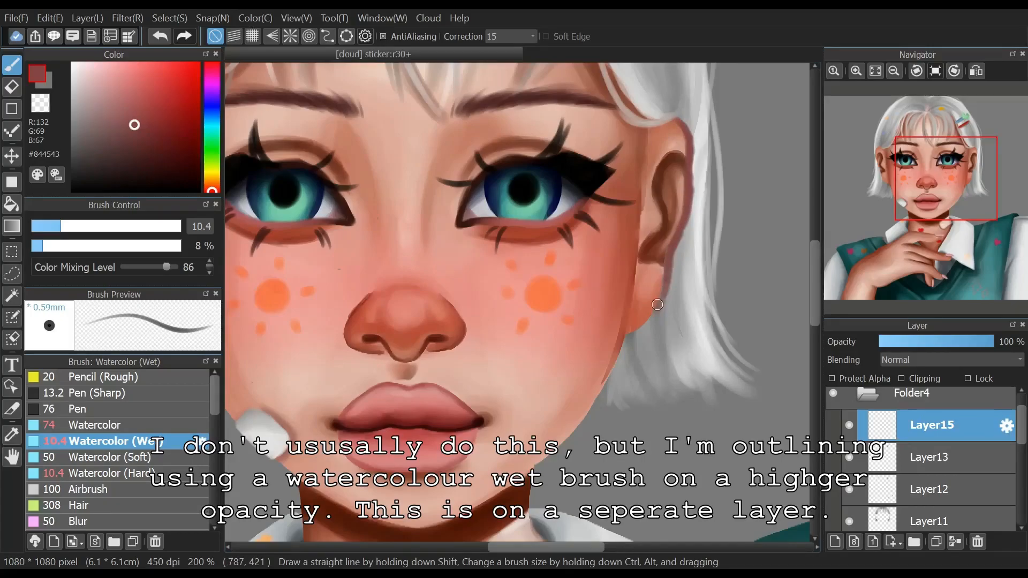
left_click_drag(643, 217, 637, 259)
Darken the outline colour to #652524, and outline the right side of the face from the ear to the jaw.
left_click_drag(148, 140, 154, 141)
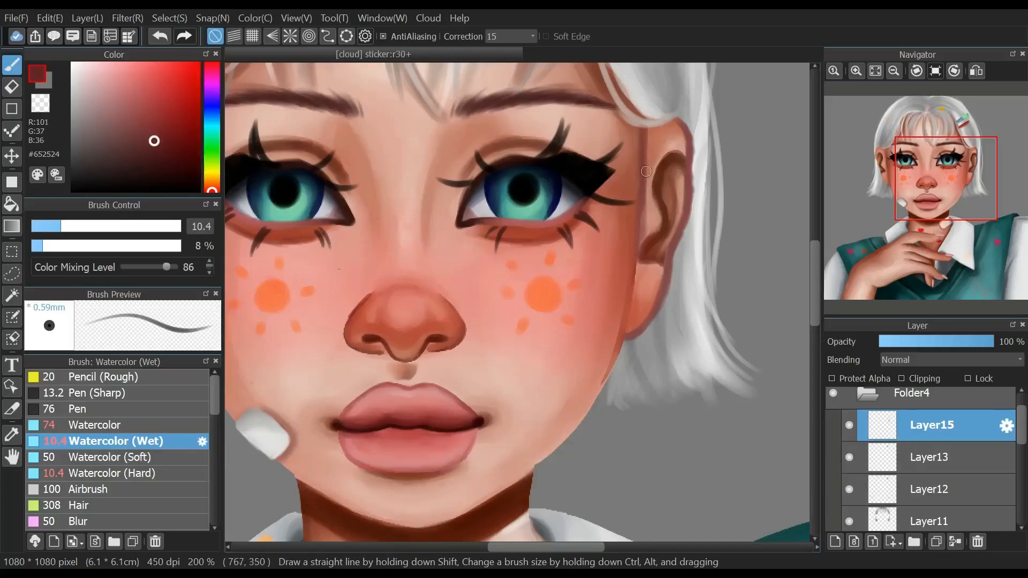
mouse_move(625, 287)
left_mouse_down()
mouse_move(627, 322)
mouse_move(631, 266)
mouse_move(629, 324)
mouse_move(601, 392)
left_mouse_up()
left_click_drag(626, 339, 596, 400)
key("ctrl+z")
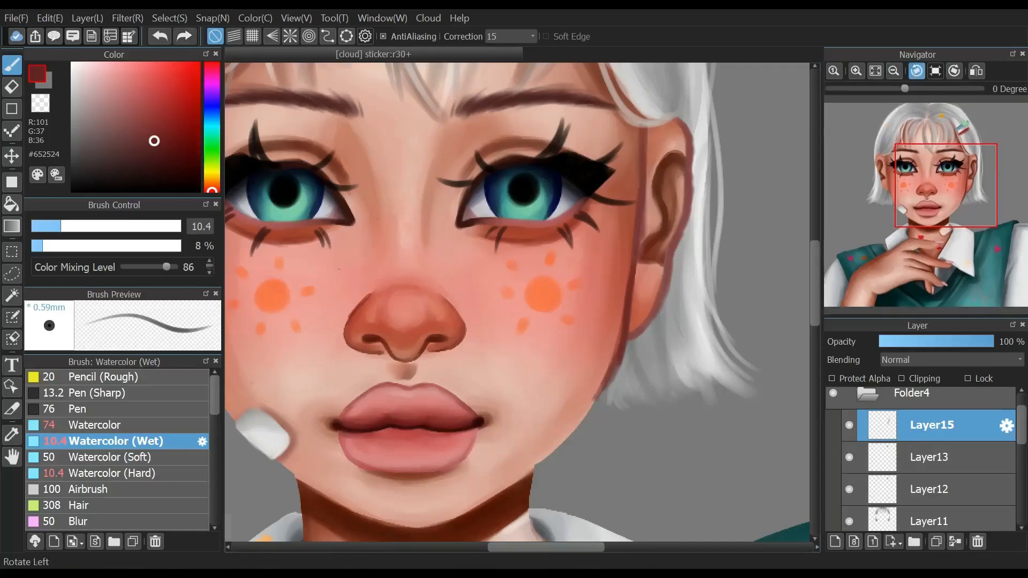
left_click(917, 71)
left_click(917, 70)
mouse_move(632, 298)
left_mouse_down()
mouse_move(635, 366)
mouse_move(637, 339)
mouse_move(620, 415)
left_mouse_up()
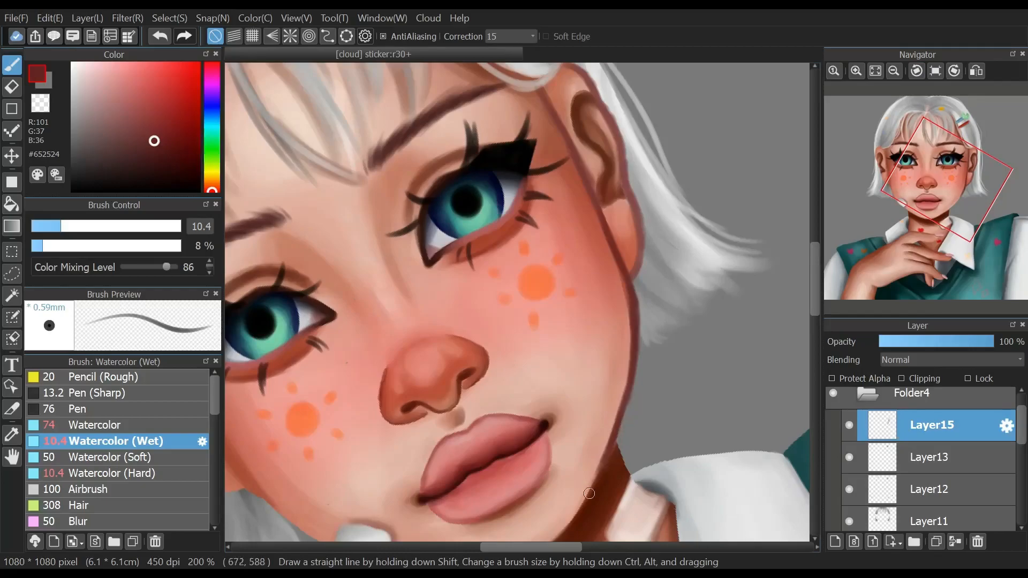
Outline the left side of the face in #652524 from the temple past the ear to the jaw plaster.
left_click(954, 71)
left_click(954, 70)
left_click(954, 71)
left_click_drag(934, 181, 897, 186)
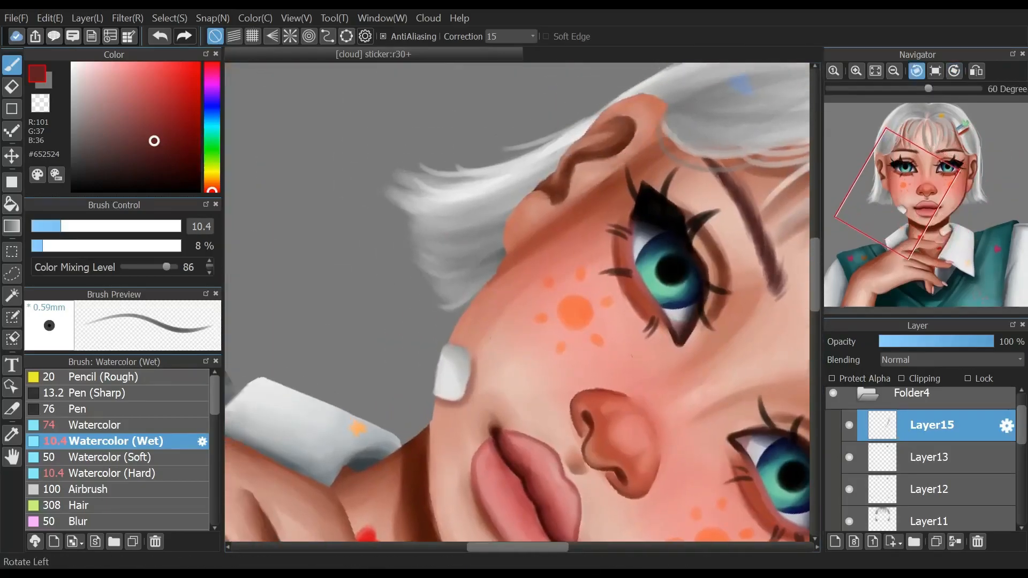
left_click(917, 70)
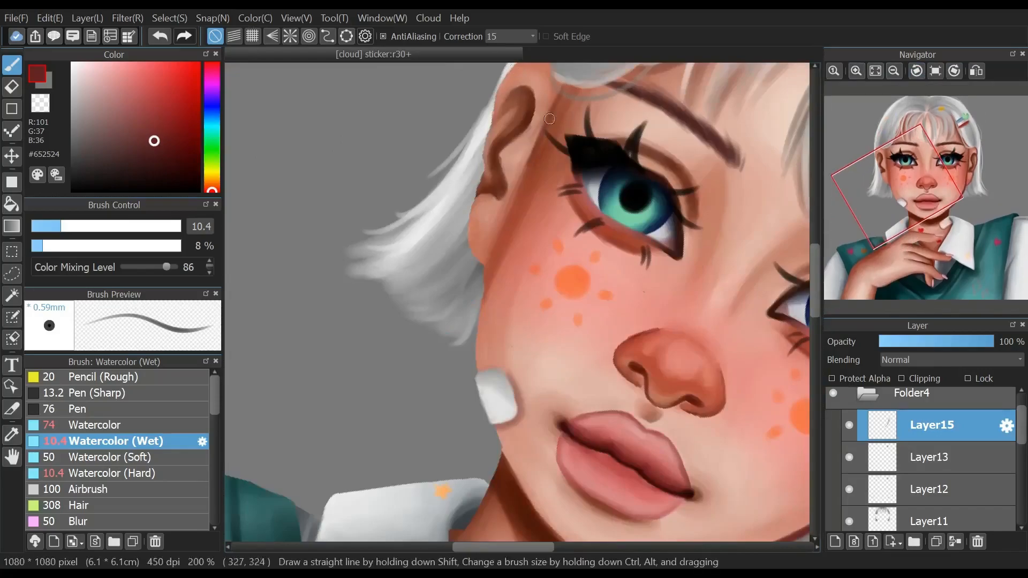
left_click_drag(524, 166, 496, 235)
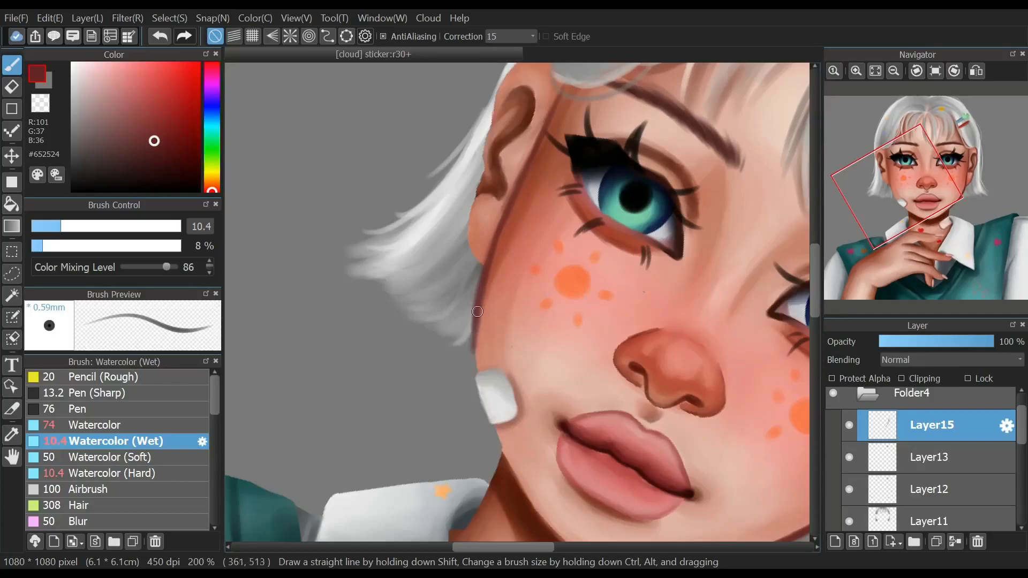
Outline the lower jaw and chin beneath the lips in #652524, with the canvas rotation reset.
left_click(954, 70)
left_click(954, 71)
left_click_drag(898, 197, 898, 202)
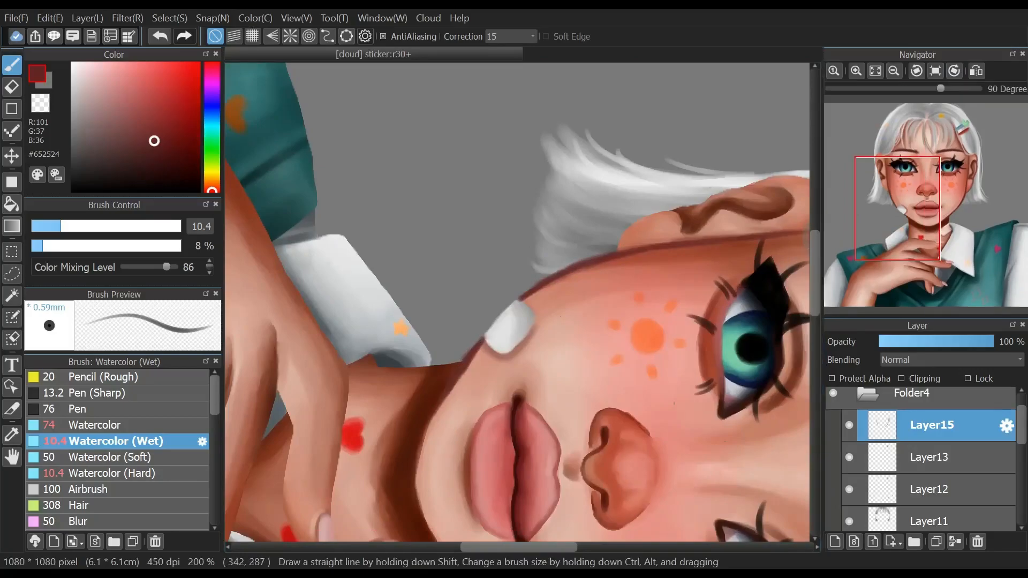
left_click(935, 70)
left_click(856, 71)
left_click(856, 70)
left_click_drag(914, 213, 930, 217)
left_click_drag(700, 316, 592, 376)
left_click_drag(648, 339, 569, 387)
mouse_move(620, 359)
left_mouse_down()
mouse_move(526, 399)
mouse_move(565, 388)
mouse_move(470, 400)
mouse_move(490, 394)
mouse_move(393, 380)
mouse_move(422, 389)
mouse_move(380, 374)
left_mouse_up()
Outline the ear on the portrait's left side in #652524, from its upper rim down around the lobe.
mouse_move(929, 215)
left_mouse_down()
mouse_move(905, 204)
mouse_move(891, 168)
left_mouse_up()
mouse_move(370, 122)
left_mouse_down()
mouse_move(340, 148)
mouse_move(326, 215)
mouse_move(347, 330)
mouse_move(345, 321)
mouse_move(389, 435)
left_mouse_up()
mouse_move(345, 321)
left_mouse_down()
mouse_move(375, 417)
mouse_move(385, 413)
left_mouse_up()
mouse_move(334, 232)
left_mouse_down()
mouse_move(326, 199)
mouse_move(345, 133)
left_mouse_up()
left_click(893, 71)
mouse_move(463, 478)
left_mouse_down()
mouse_move(485, 480)
mouse_move(453, 470)
mouse_move(414, 378)
mouse_move(428, 450)
mouse_move(459, 491)
mouse_move(436, 449)
mouse_move(487, 492)
left_mouse_up()
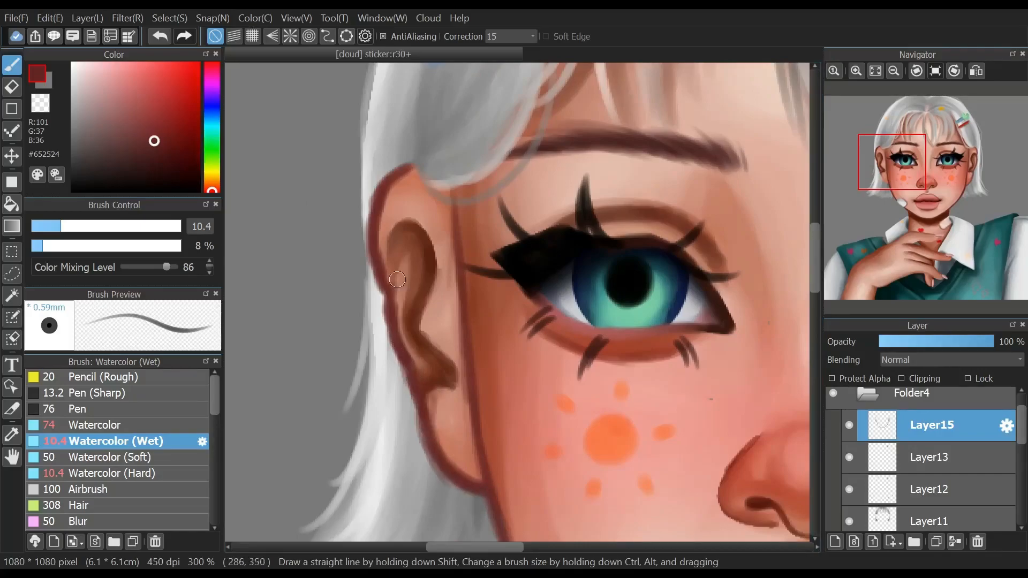
Outline both sides of the neck from the jaw down toward the collar in #652524.
left_click(876, 70)
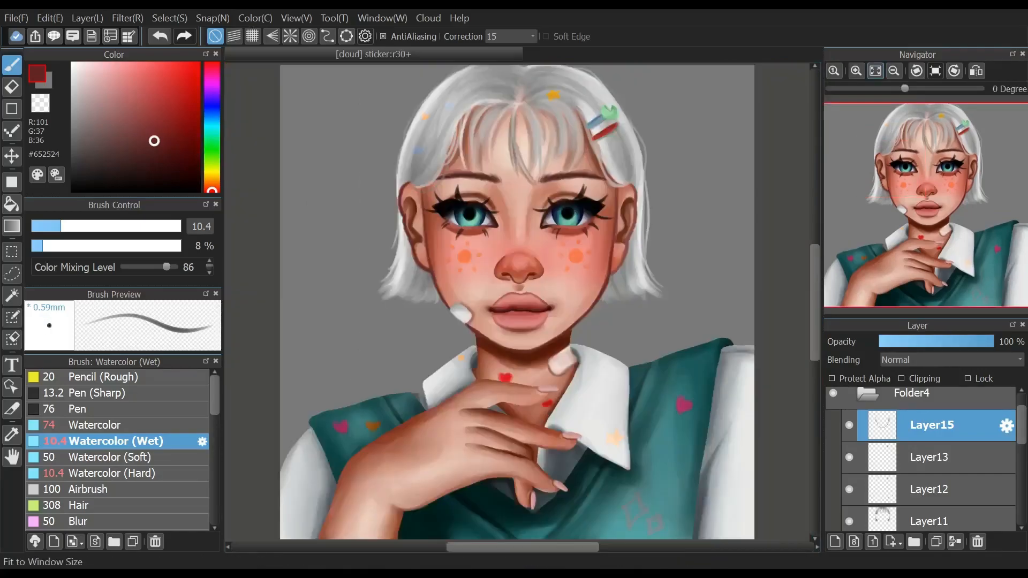
left_click(856, 70)
left_click(856, 71)
left_click(856, 71)
left_click(856, 71)
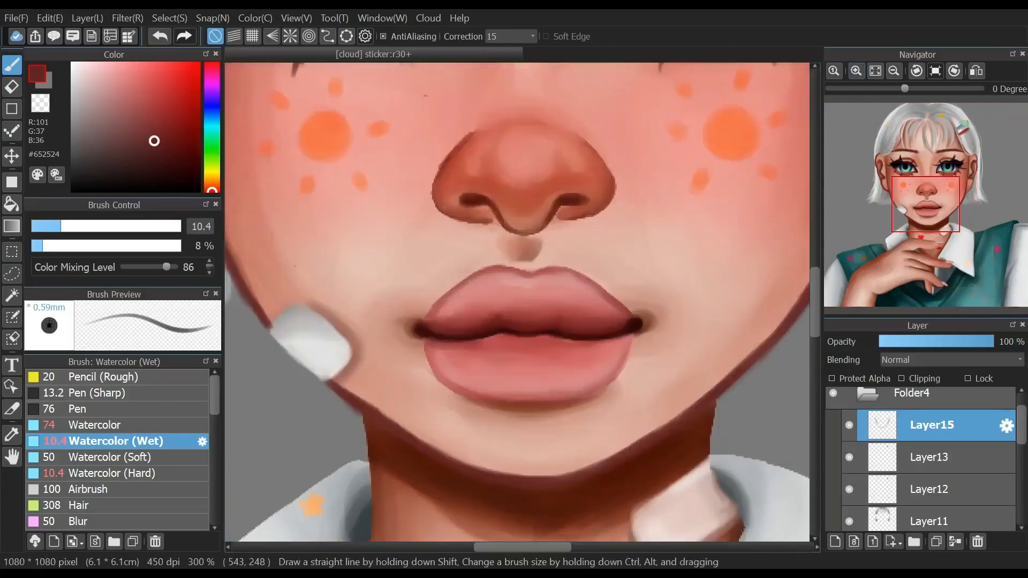
left_click(938, 230)
left_click_drag(604, 193, 592, 231)
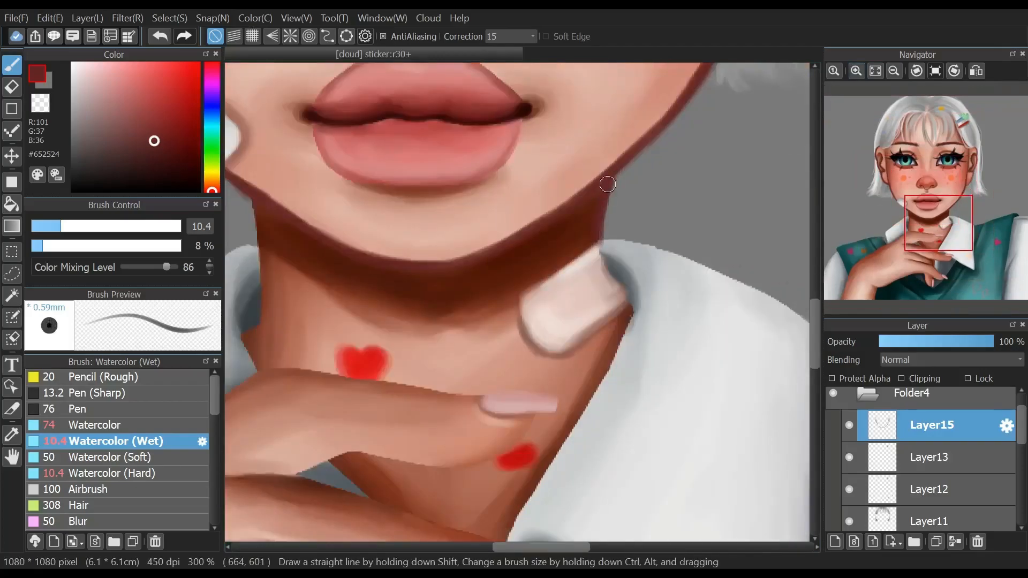
left_click_drag(246, 207, 265, 282)
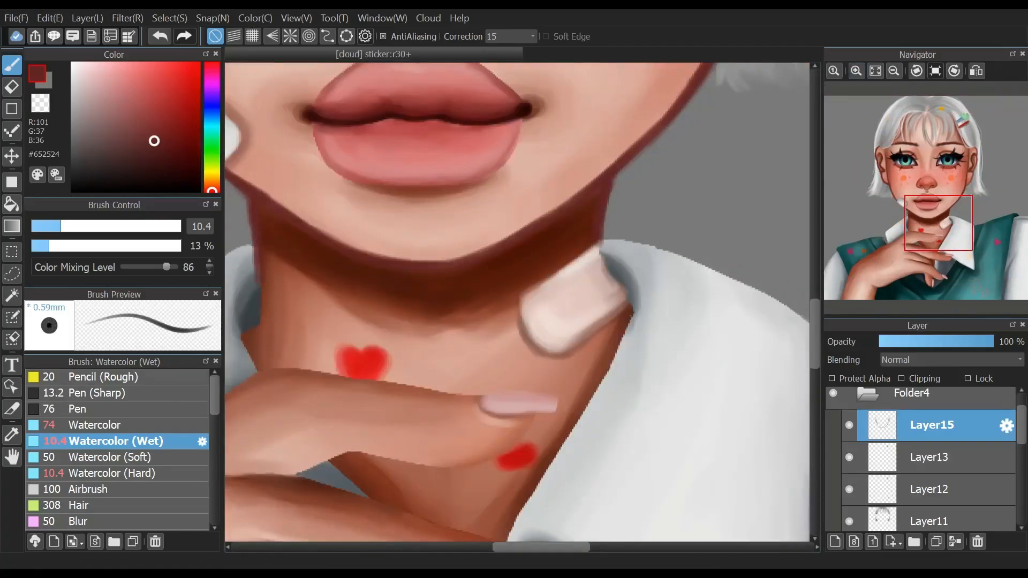
left_click_drag(256, 236, 255, 268)
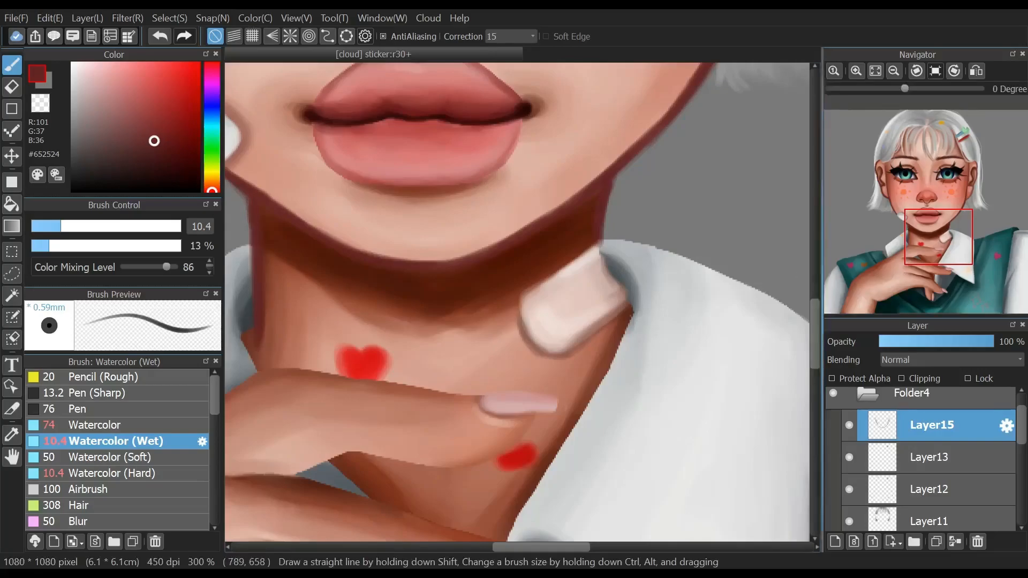
Outline the upper fingers in #652524 with the canvas rotated to -60 degrees, reducing the Watercolor (Wet) brush size to 8.
left_click(893, 71)
left_click(916, 71)
left_click(916, 71)
left_click(855, 71)
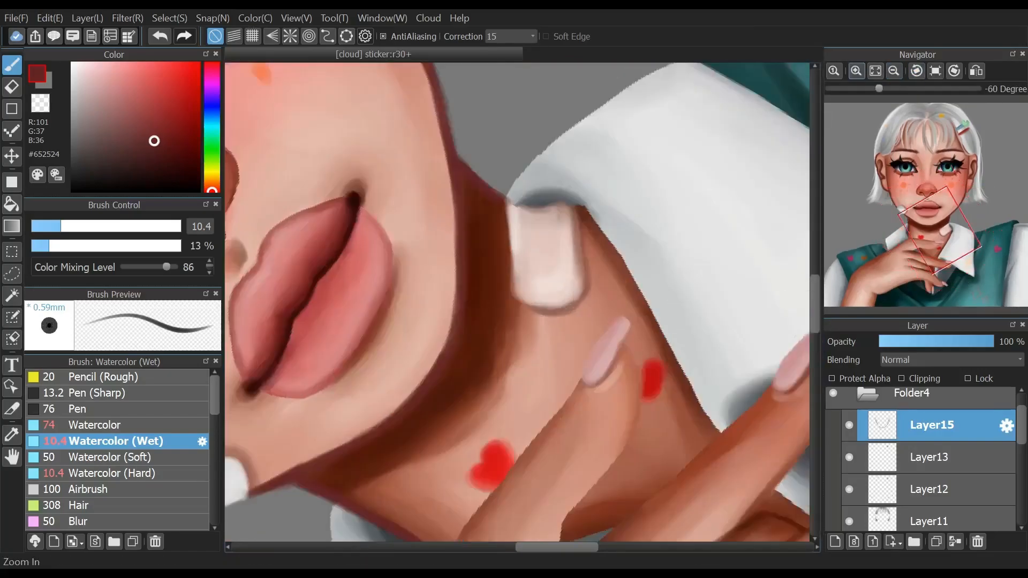
left_click(856, 70)
left_click_drag(541, 444, 524, 122)
left_click_drag(662, 37, 719, 98)
left_click_drag(60, 226, 49, 227)
mouse_move(707, 107)
left_mouse_down()
mouse_move(716, 163)
mouse_move(703, 210)
mouse_move(648, 279)
left_mouse_up()
left_click_drag(645, 134, 496, 314)
key("]")
mouse_move(620, 314)
left_mouse_down()
mouse_move(648, 274)
mouse_move(597, 352)
mouse_move(605, 364)
mouse_move(609, 329)
mouse_move(604, 387)
mouse_move(591, 412)
left_mouse_up()
left_click_drag(511, 303, 465, 389)
Rotate the canvas to -30 degrees and outline the back of the hand in #652524 from the index knuckle along the collar.
left_click(954, 71)
left_click_drag(920, 256, 906, 244)
left_click_drag(507, 161, 407, 329)
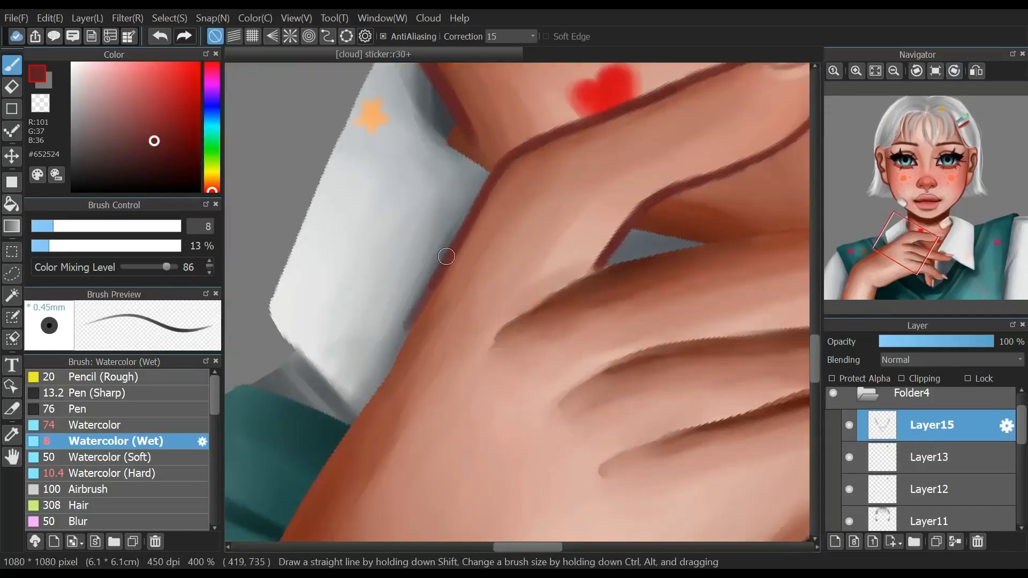
left_click_drag(434, 270, 375, 387)
left_click_drag(414, 320, 350, 426)
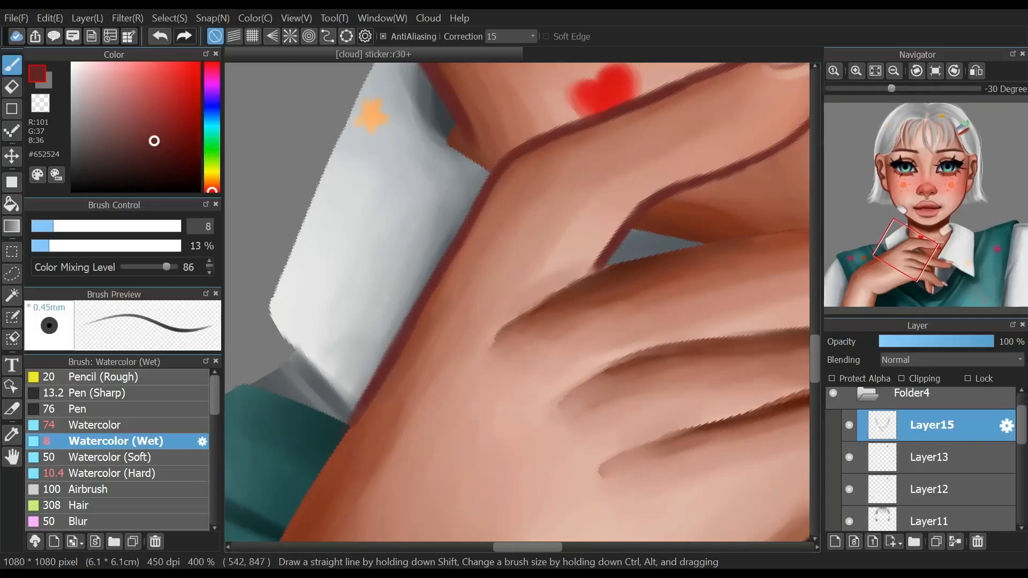
Outline the remaining finger edges in #652524, and switch to the eraser for the outline beside the second fingernail.
left_click_drag(904, 250, 931, 256)
left_click_drag(488, 348, 551, 295)
mouse_move(438, 407)
left_mouse_down()
mouse_move(463, 370)
mouse_move(381, 442)
mouse_move(340, 510)
left_mouse_up()
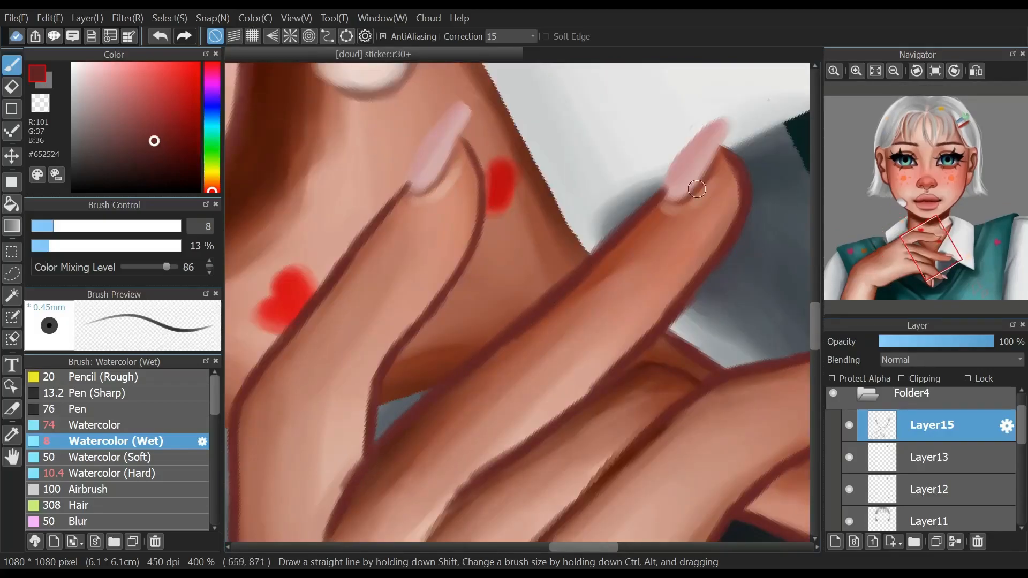
key("e")
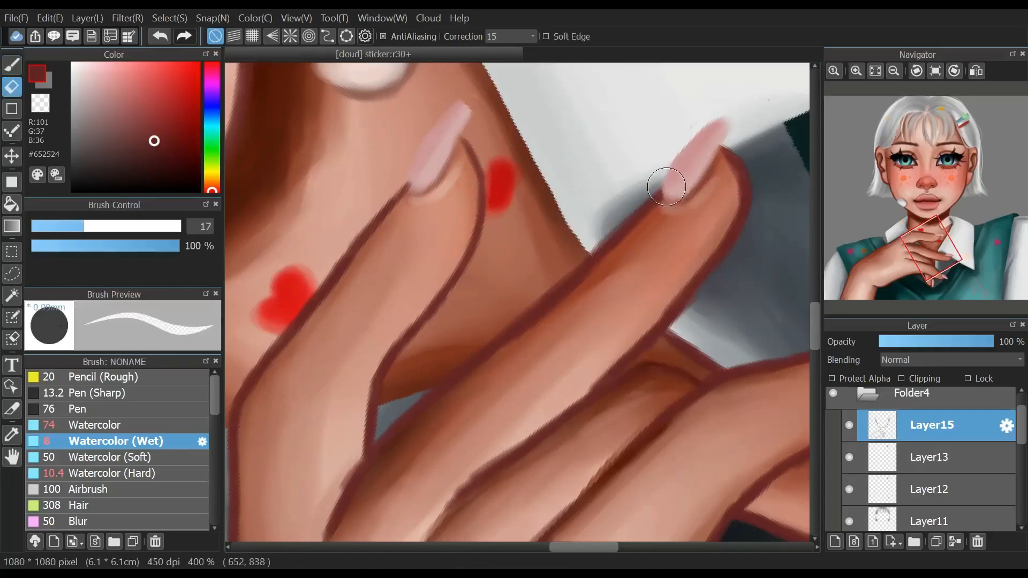
Reset the canvas rotation and outline the upper edge of the white collar beside the neck plaster in grey #626262.
left_click(876, 71)
left_click(935, 71)
left_click(856, 71)
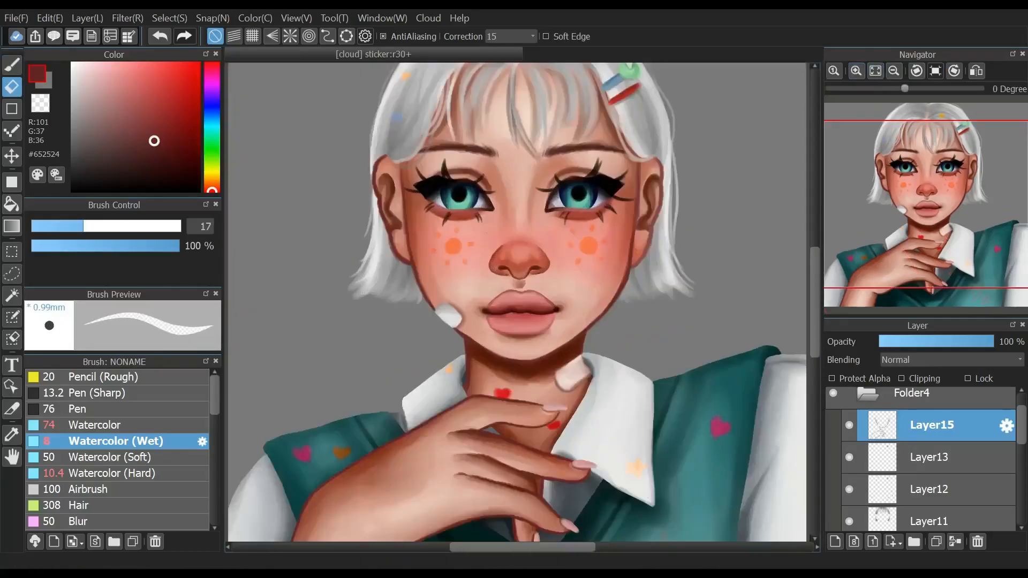
left_click_drag(607, 486, 554, 458)
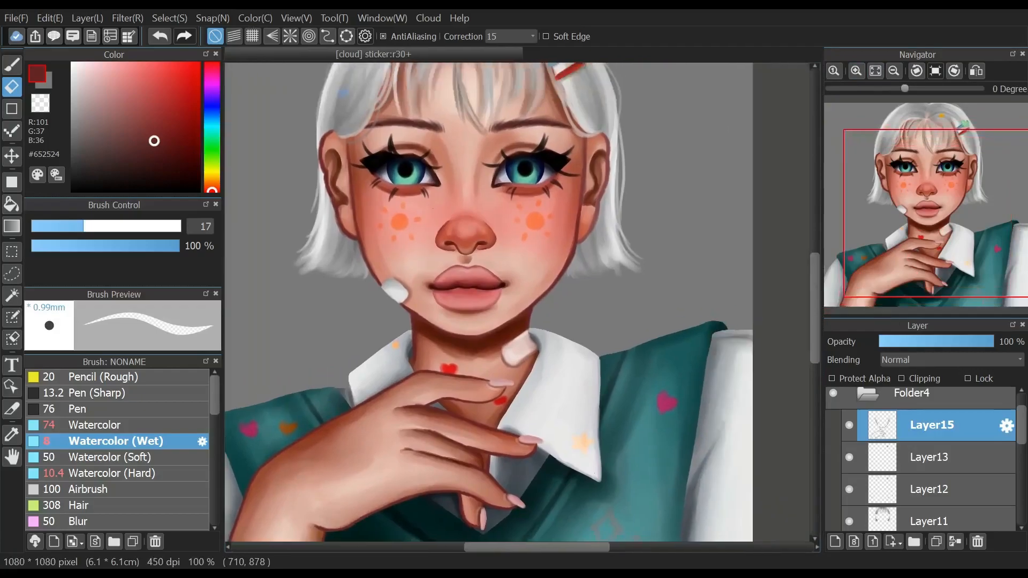
left_click(856, 71)
left_click(856, 71)
left_click(856, 70)
left_click_drag(734, 449, 619, 394)
left_click(72, 143)
left_click(11, 65)
left_click_drag(437, 320, 509, 338)
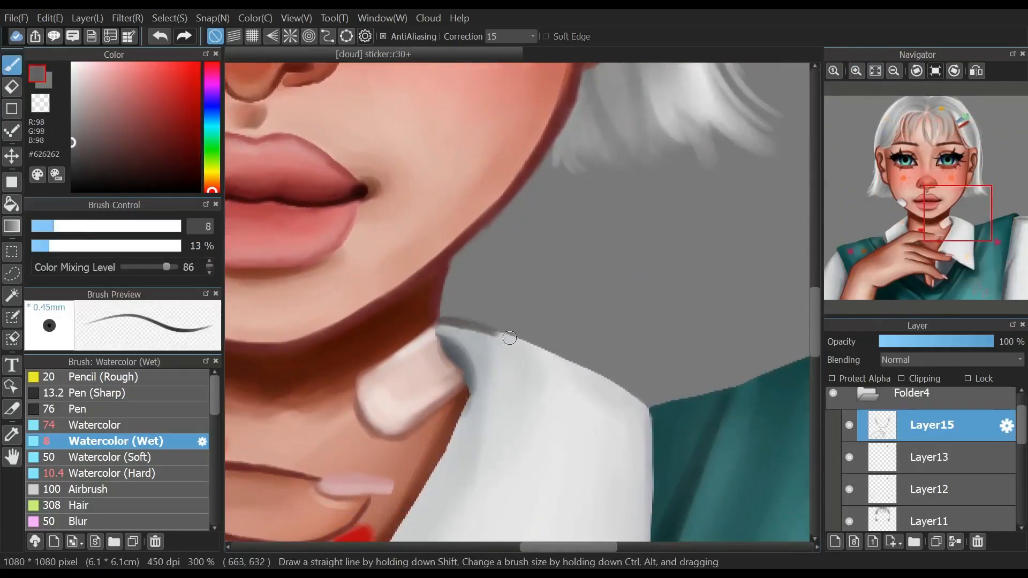
mouse_move(646, 403)
left_mouse_down()
mouse_move(495, 329)
mouse_move(455, 324)
left_mouse_up()
Outline the top of the white sleeve beside the vest shoulder with the single heart in #626262, redoing the first stroke.
left_click_drag(806, 346, 435, 309)
mouse_move(738, 290)
left_mouse_down()
mouse_move(638, 291)
mouse_move(619, 305)
left_mouse_up()
key("ctrl+z")
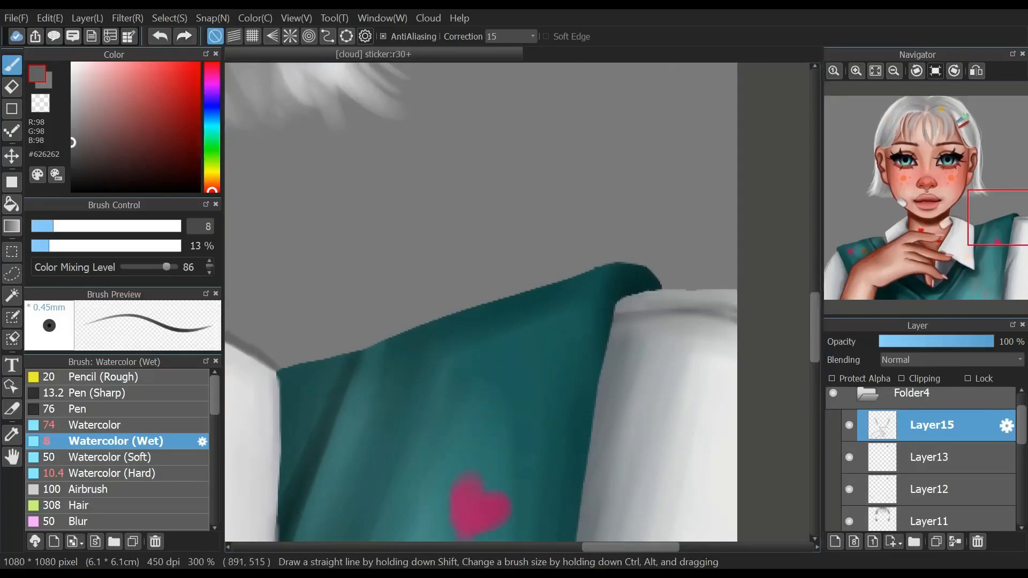
left_click_drag(738, 286, 687, 285)
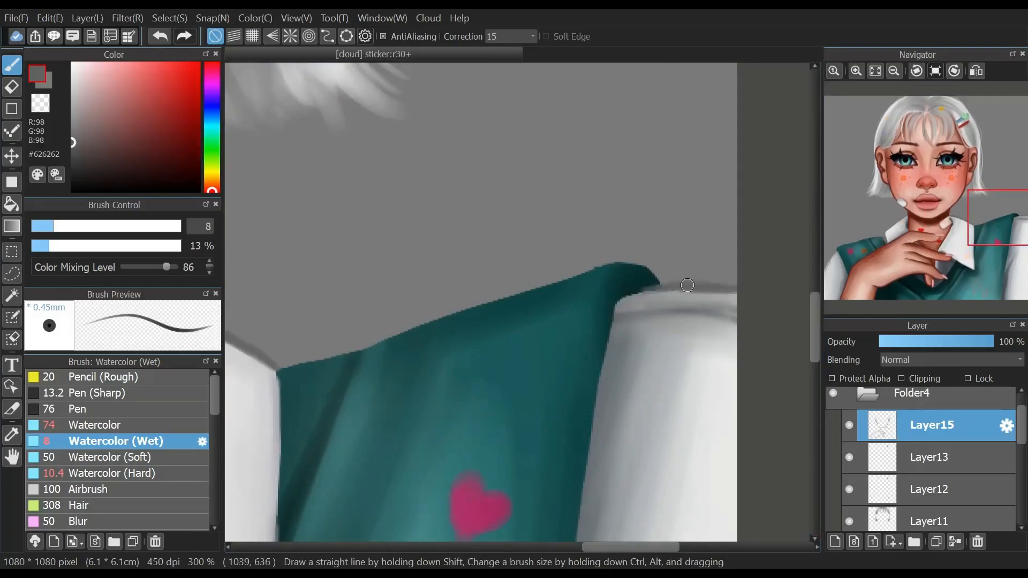
Outline the outer edge of the opposite white sleeve in #626262, increasing the brush size to 9.2.
mouse_move(934, 206)
left_mouse_down()
mouse_move(843, 240)
mouse_move(830, 273)
left_mouse_up()
mouse_move(584, 175)
left_mouse_down()
mouse_move(551, 197)
mouse_move(503, 264)
mouse_move(468, 340)
left_mouse_up()
left_click(57, 226)
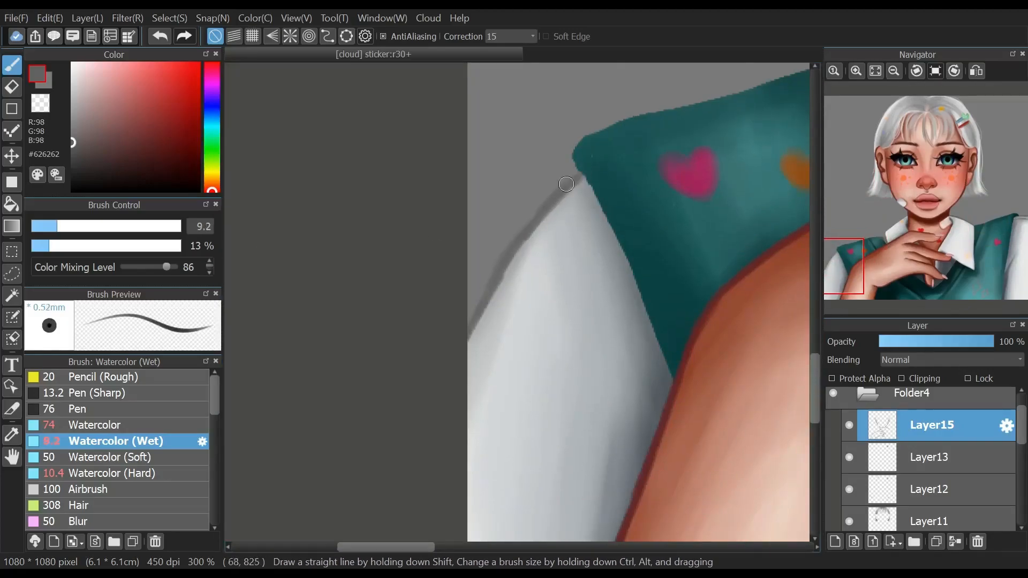
left_click_drag(520, 242, 496, 277)
Change the colour to #0E384E, outline the vest's armhole beside the raised arm, and erase the excess over the sleeve.
left_click(212, 120)
left_click_drag(163, 137, 176, 153)
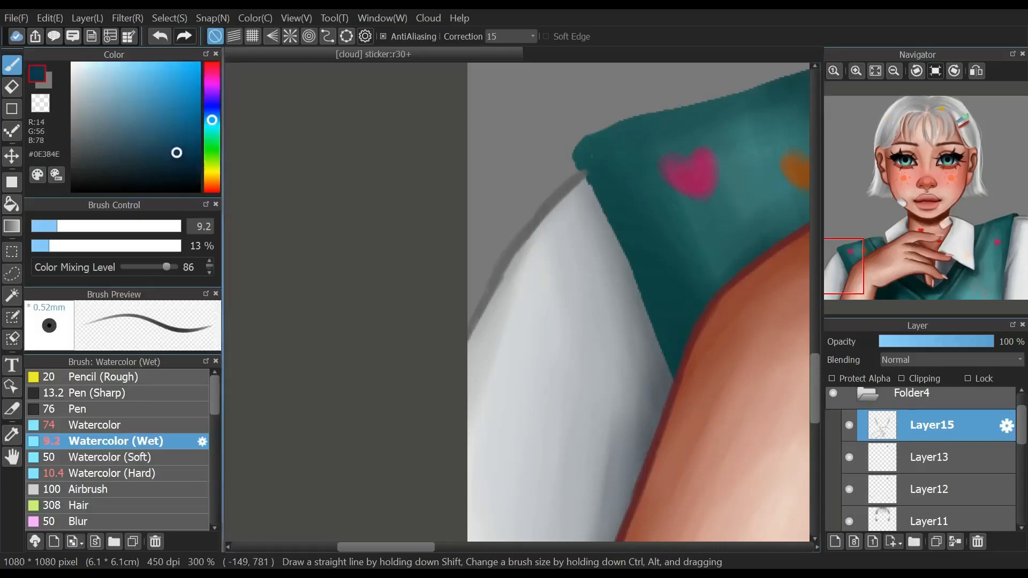
left_click_drag(661, 336, 574, 153)
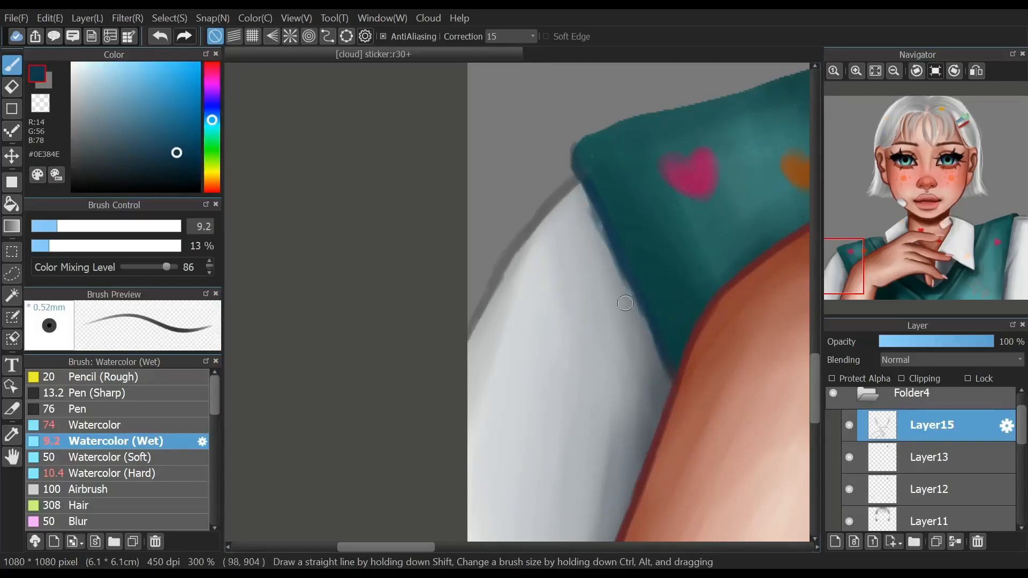
key("e")
left_click_drag(587, 215, 644, 329)
left_click_drag(575, 194, 606, 248)
left_click(12, 64)
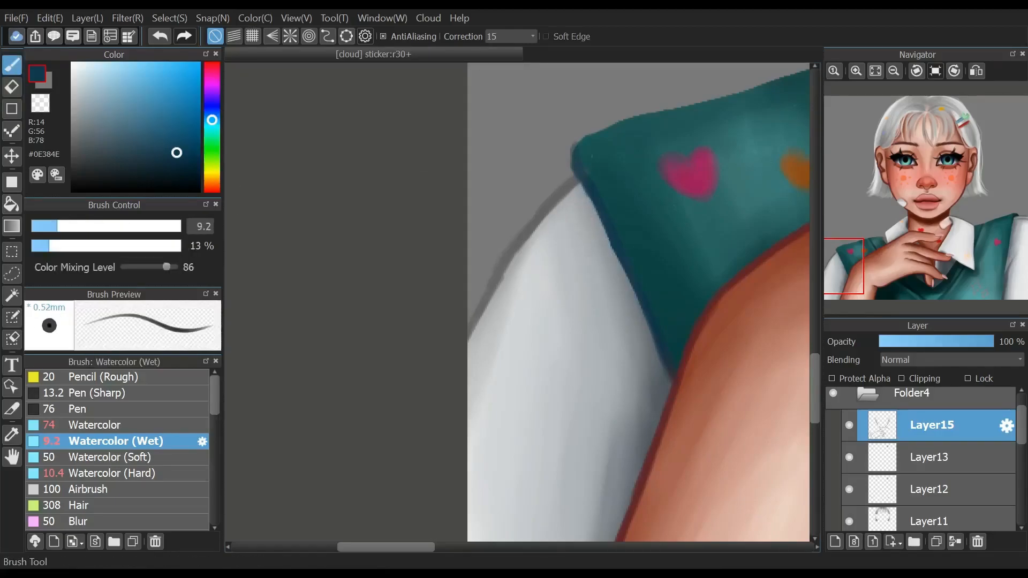
Continue the #0E384E outline along the vest's shoulder above the raised arm.
left_click_drag(676, 178, 426, 307)
mouse_move(746, 234)
left_mouse_down()
mouse_move(704, 179)
mouse_move(643, 174)
mouse_move(401, 239)
mouse_move(333, 273)
mouse_move(328, 303)
left_mouse_up()
left_click_drag(877, 260, 945, 253)
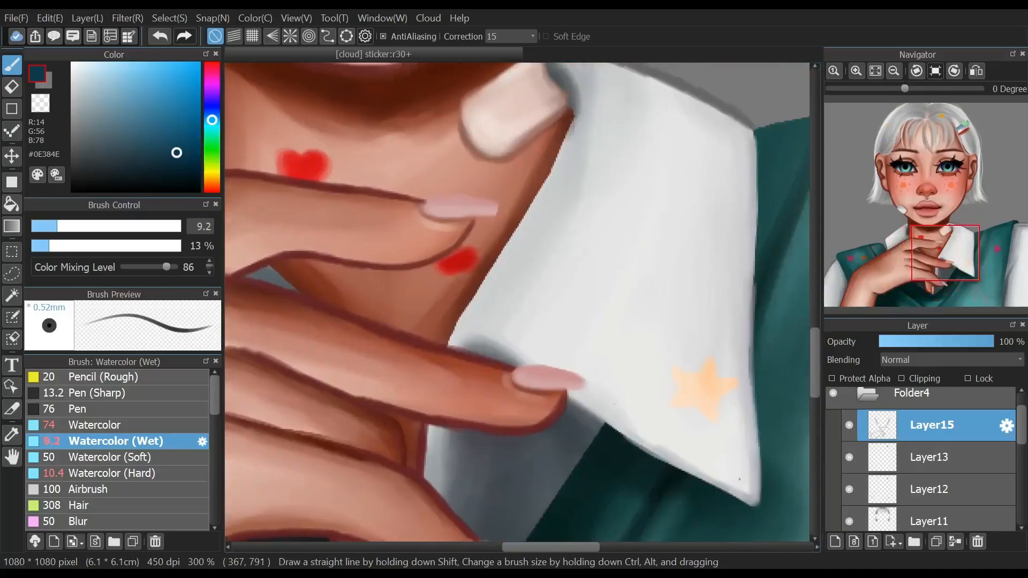
Outline the top edge of the vest's opposite shoulder in #0E384E, from the collar to the white sleeve.
left_click(893, 70)
left_click(916, 71)
left_click(875, 71)
left_click(936, 71)
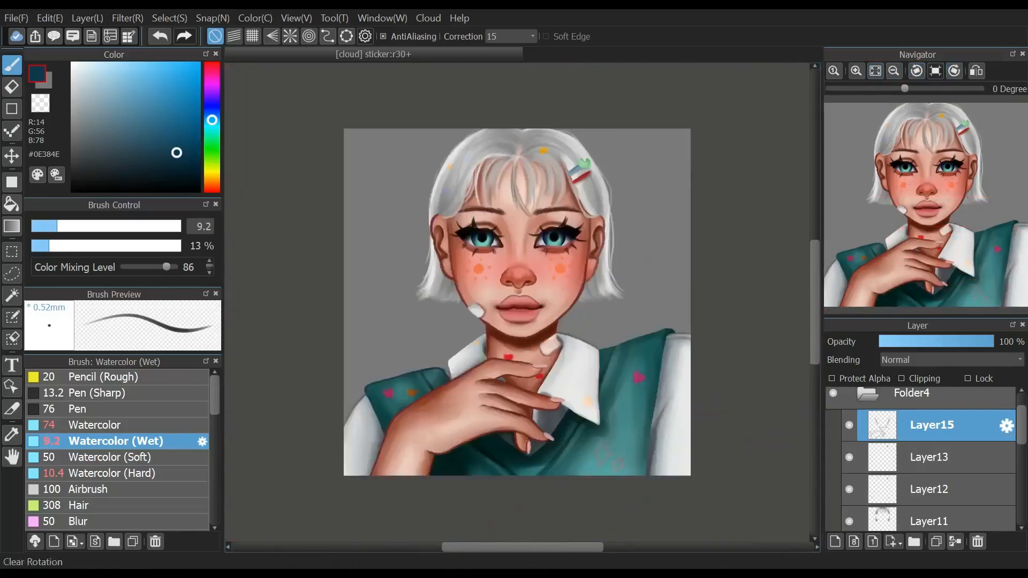
left_click(916, 71)
left_click(916, 71)
scroll(776, 221, "up", 4)
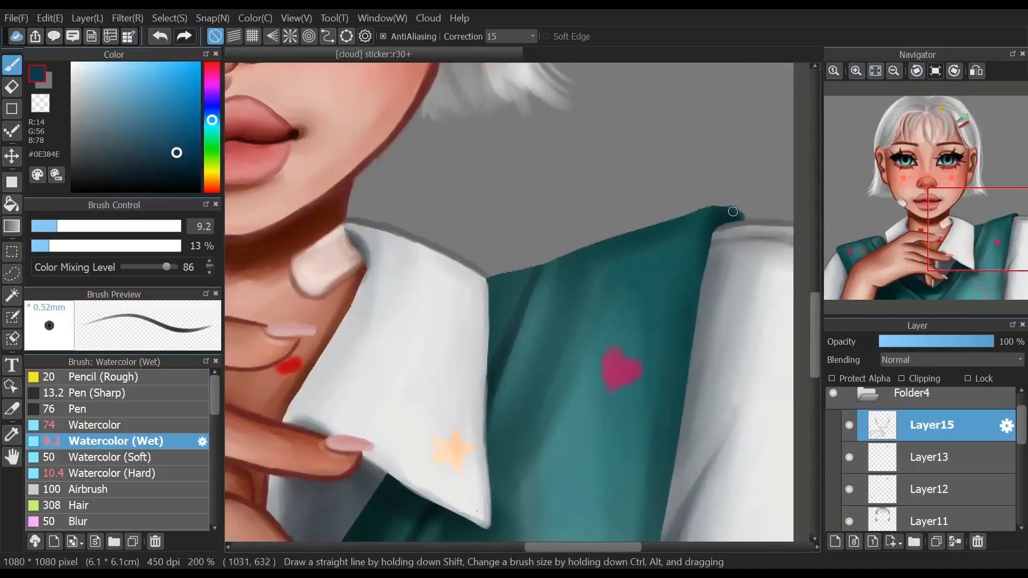
left_click_drag(695, 214, 723, 206)
mouse_move(664, 218)
left_mouse_down()
mouse_move(619, 233)
mouse_move(688, 209)
mouse_move(489, 276)
left_mouse_up()
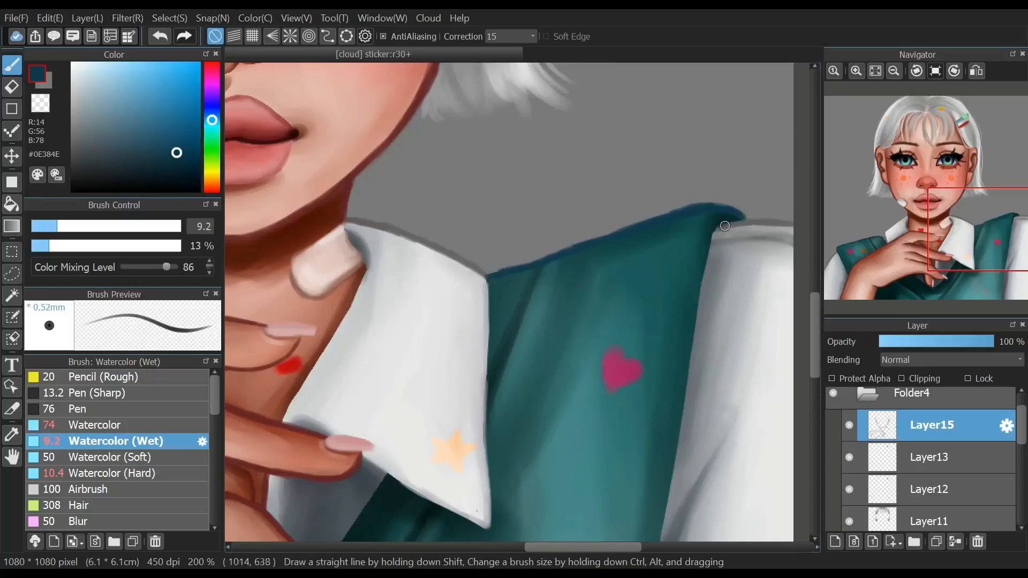
Outline the vest's armhole in #0E384E from the shoulder down to the canvas edge, undoing the last extra stroke.
left_click_drag(714, 233, 699, 311)
left_click_drag(717, 236, 697, 321)
left_click_drag(939, 238, 973, 270)
left_click_drag(738, 126, 706, 309)
mouse_move(720, 244)
left_mouse_down()
mouse_move(689, 383)
mouse_move(683, 525)
left_mouse_up()
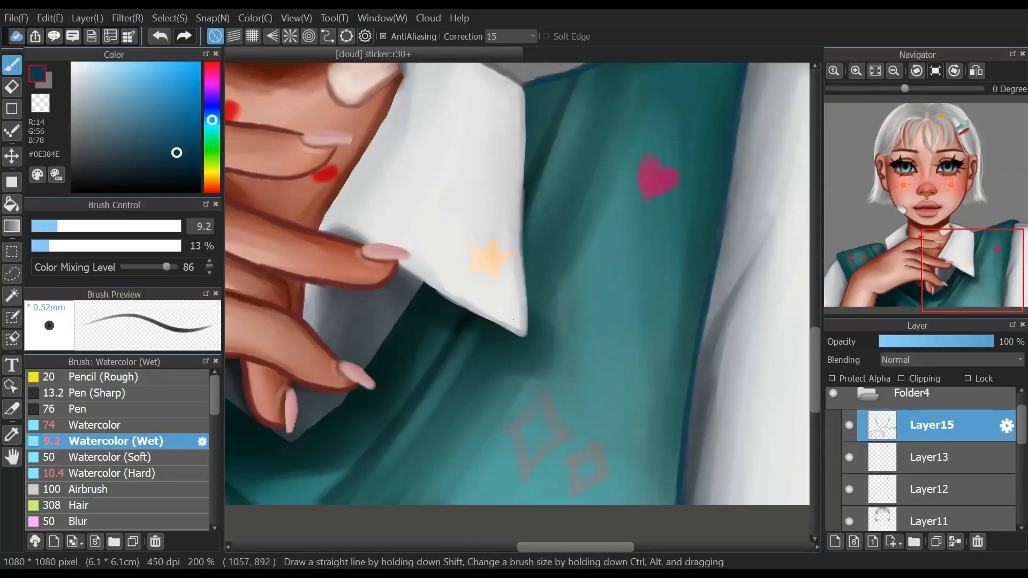
left_click_drag(720, 242, 716, 277)
key("ctrl+z")
Paint eye highlights on the Add-mode Layer16, using #9AB1BD in both irises and white #FFFFFF at brush size 13.6.
left_click_drag(927, 260, 882, 281)
left_click(935, 71)
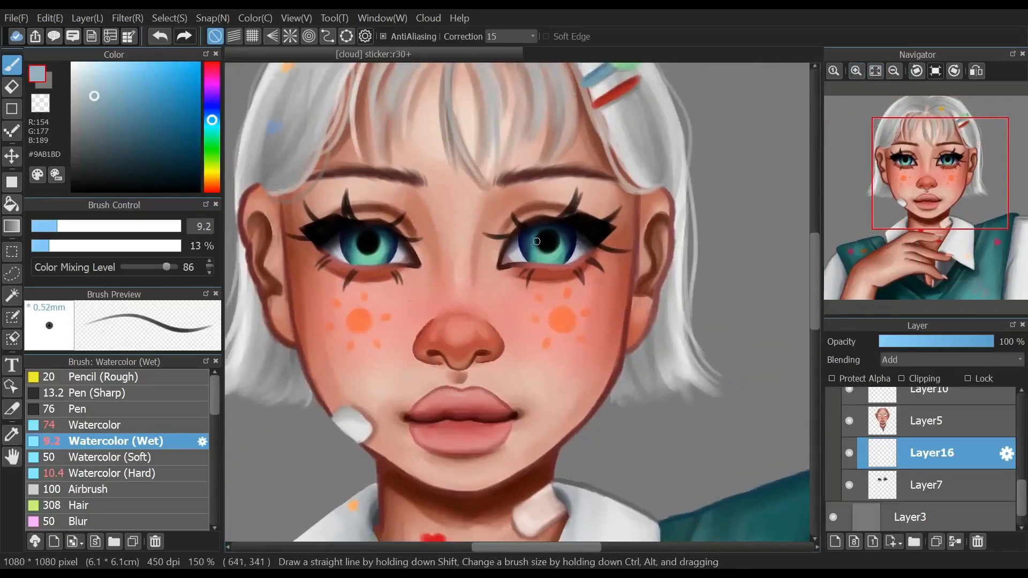
mouse_move(347, 236)
left_mouse_down()
mouse_move(356, 252)
mouse_move(345, 262)
left_mouse_up()
mouse_move(549, 238)
left_mouse_down()
mouse_move(527, 260)
mouse_move(564, 241)
left_mouse_up()
left_click(72, 63)
left_click(71, 227)
left_click_drag(373, 245, 383, 242)
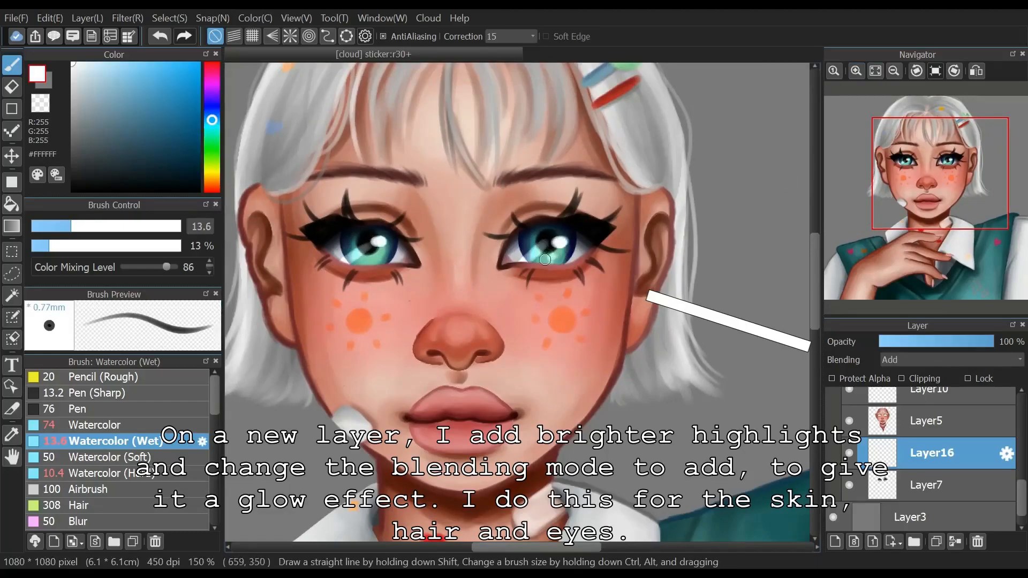
Prepare Watercolor (Soft) at size 22 in #814F4B, clip the Add-mode Layer16 to Layer5, and flip the view horizontally.
scroll(639, 266, "down", 3)
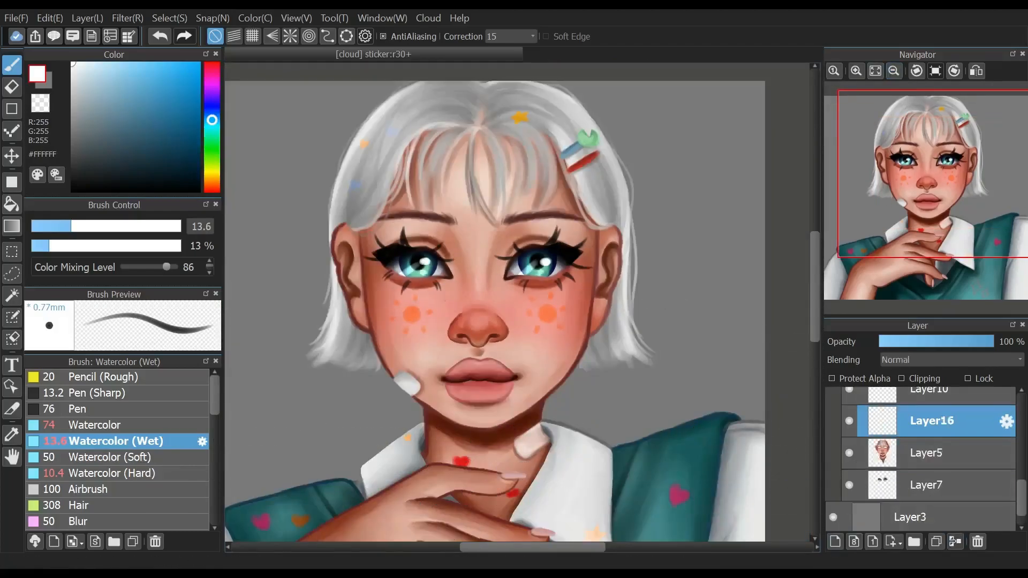
scroll(950, 360, "down", 2)
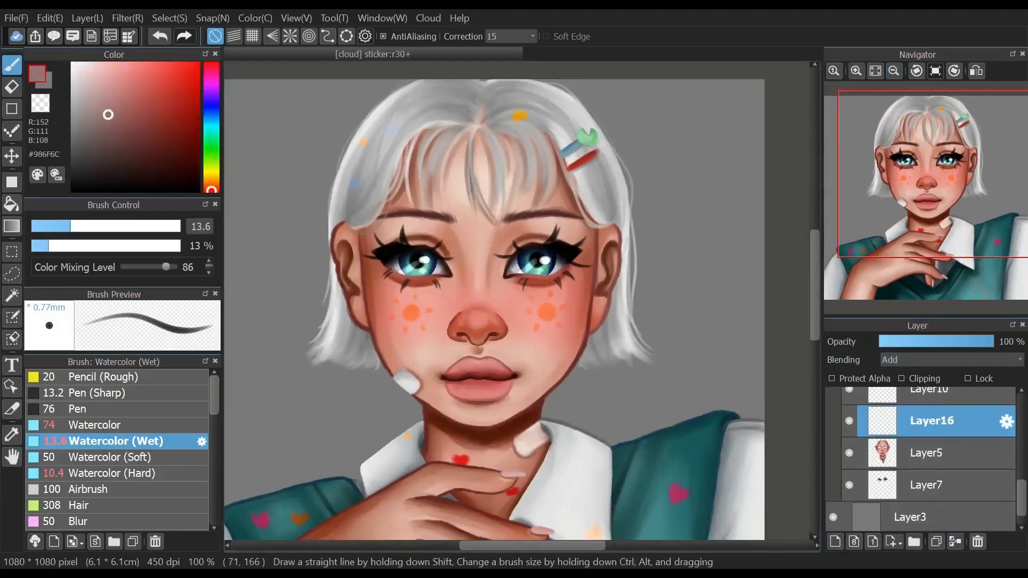
left_click(125, 127)
left_click(116, 457)
left_click_drag(94, 227, 100, 227)
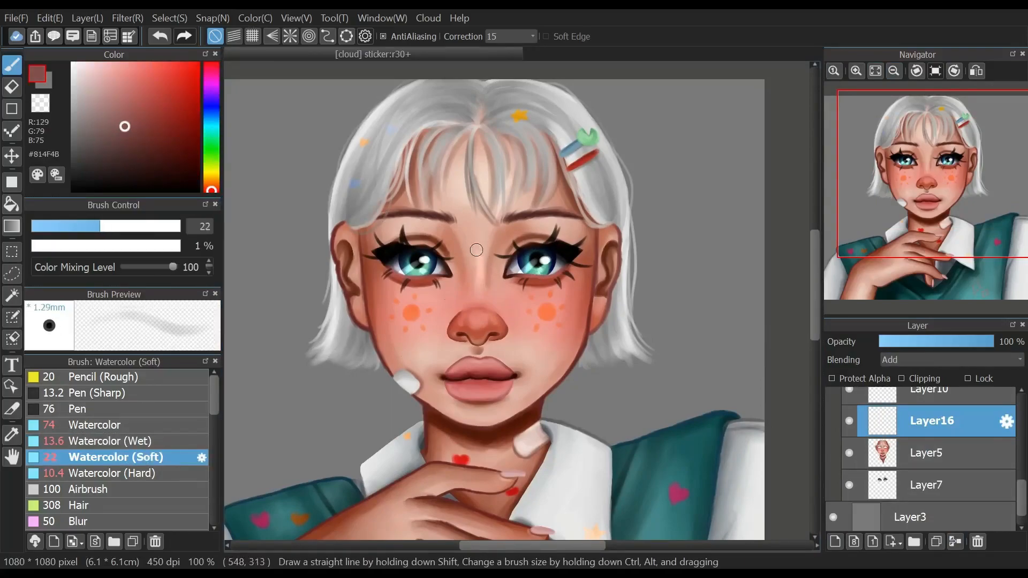
left_click(901, 379)
left_click(976, 71)
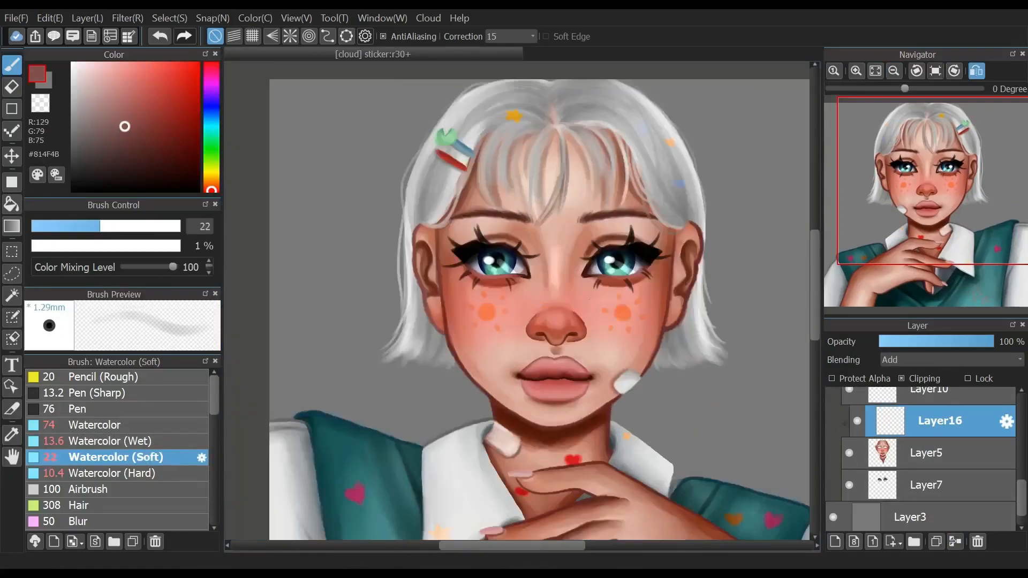
Paint soft glowing skin highlights around the eyes and on the forehead in #987472, increasing the brush size to 48.
left_click(583, 276, "alt")
left_click_drag(537, 275, 532, 266)
left_click(142, 226)
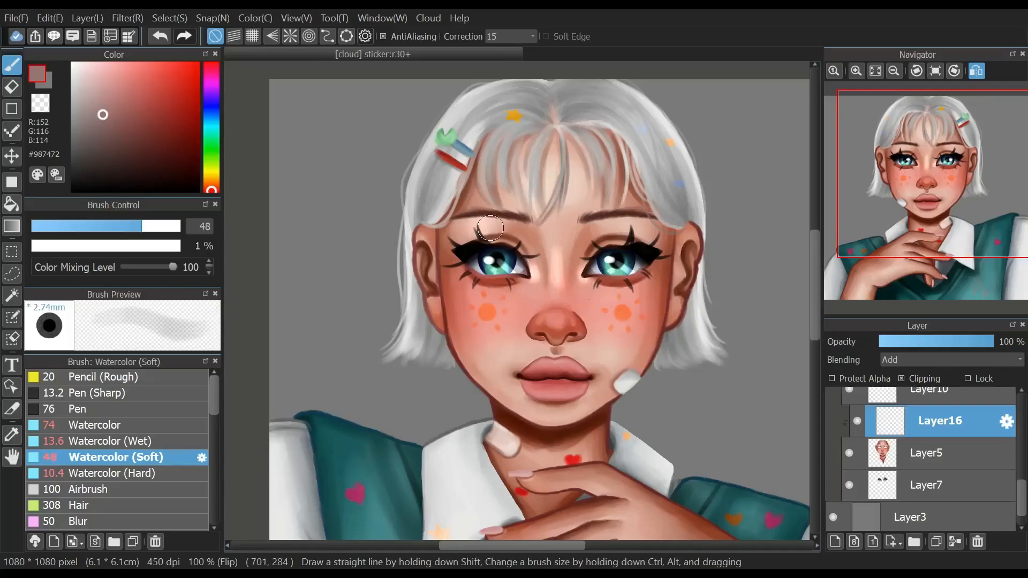
left_click_drag(572, 186, 549, 184)
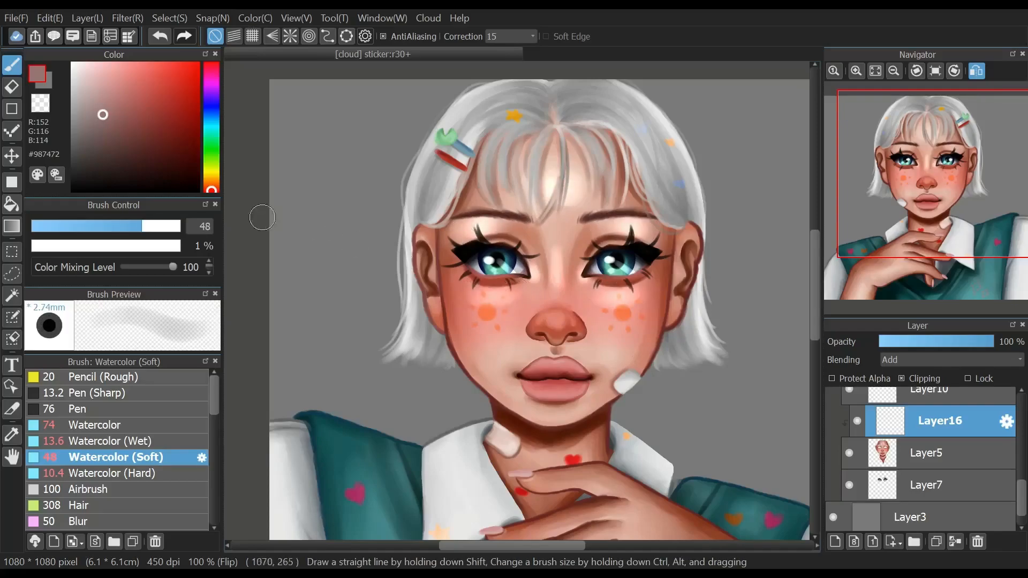
Add smaller skin highlights on the nose and chin in #987472 at brush size 21, and sample #D9D9D9 from the canvas.
left_click(95, 226)
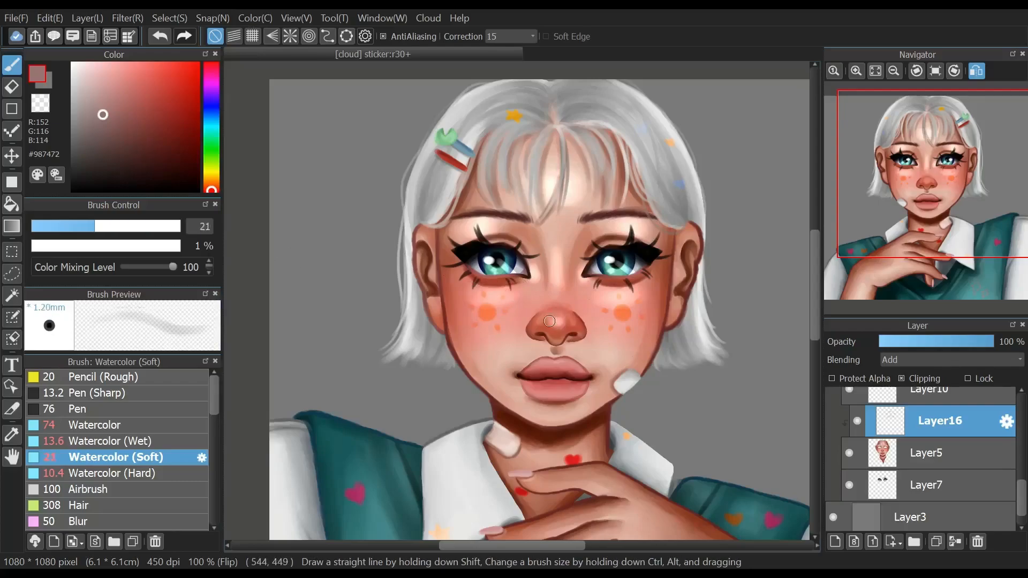
left_click_drag(542, 401, 549, 422)
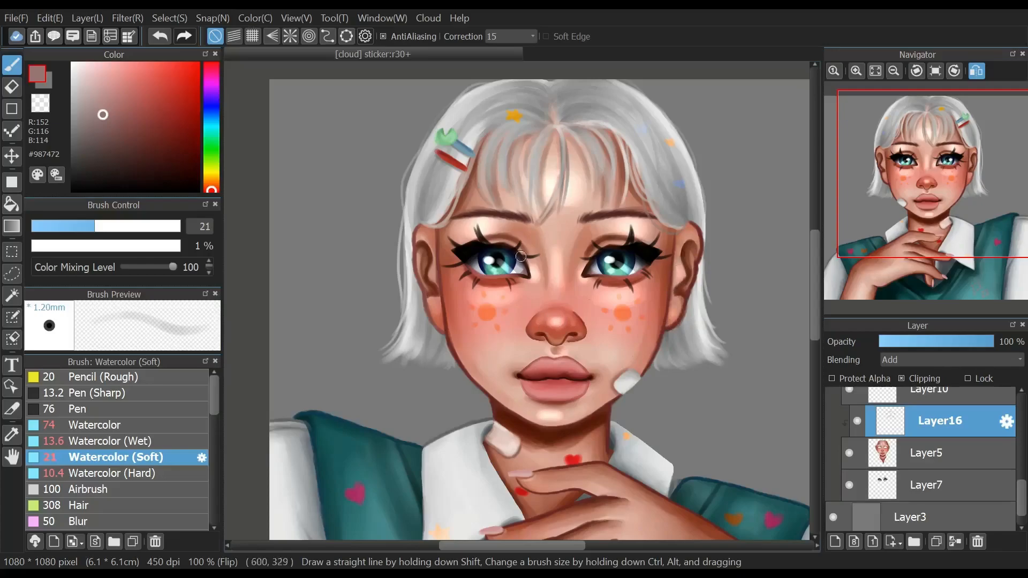
left_click(536, 269, "alt")
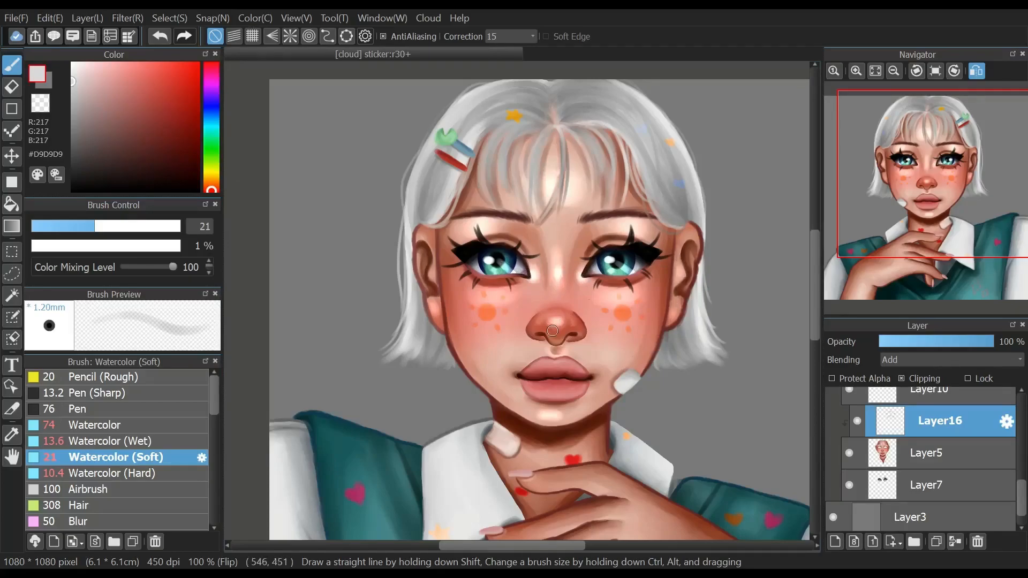
Return the canvas to its unflipped view and set Watercolor (Soft) to size 12.1 in #7F514E.
left_click(66, 226)
key("h")
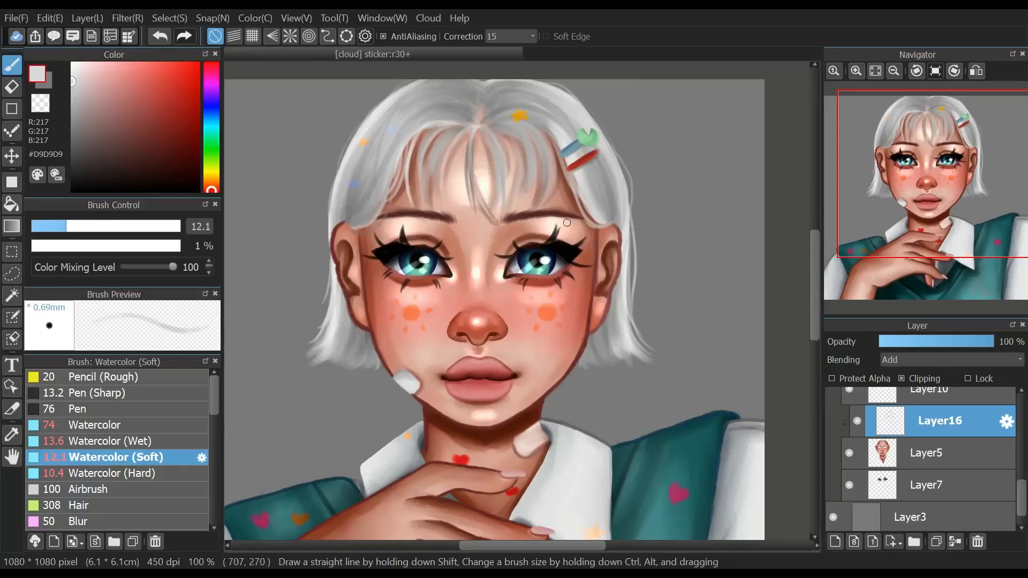
left_click(109, 124)
left_click_drag(110, 124, 120, 128)
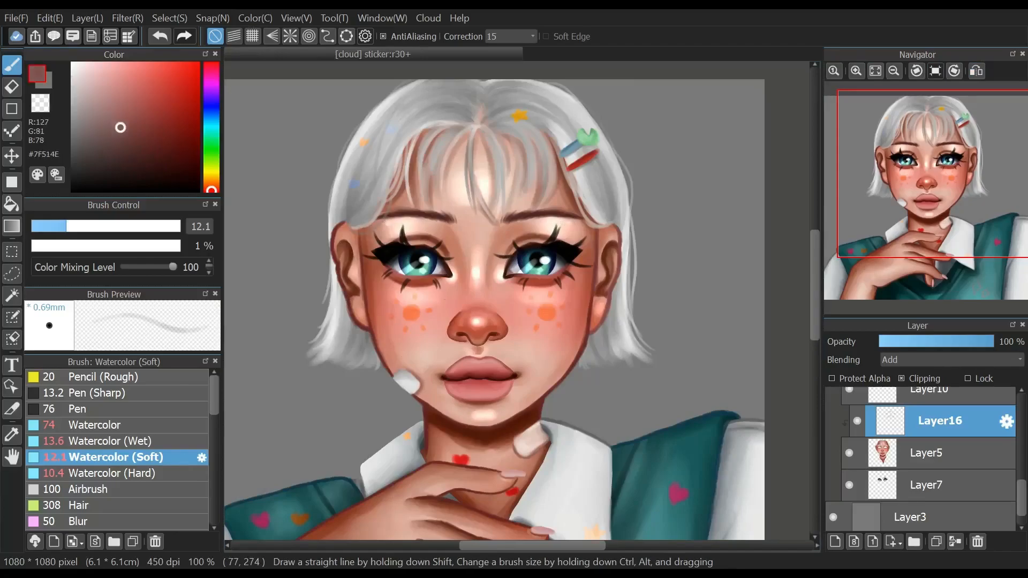
Fit the portrait to the view and merge the Add-mode Layer16 down into Layer5.
left_click(876, 71)
left_click(955, 541)
scroll(925, 461, "up", 3)
scroll(925, 460, "up", 4)
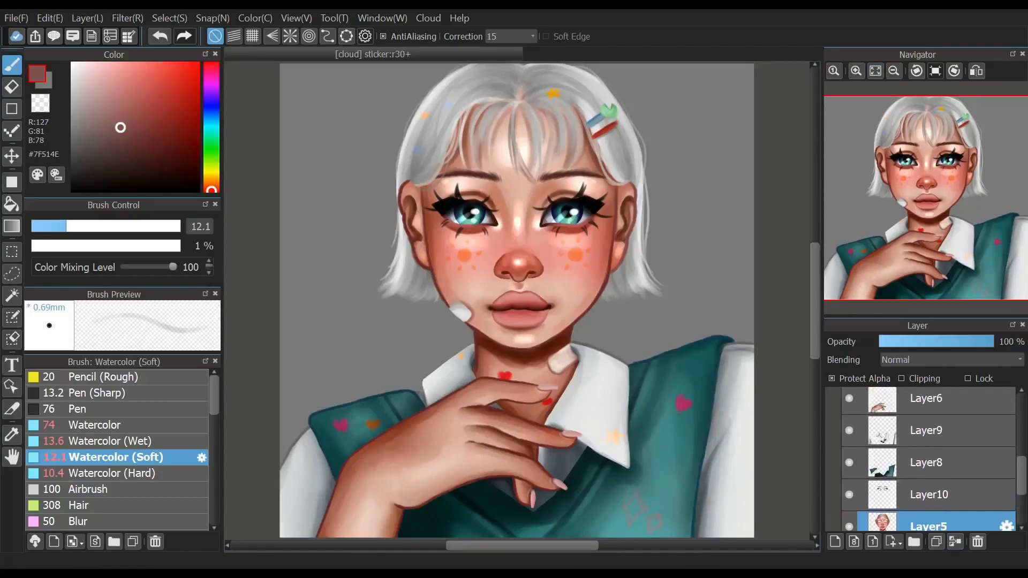
Merge Layer14 down into the hand layer, Layer6.
scroll(925, 460, "down", 2)
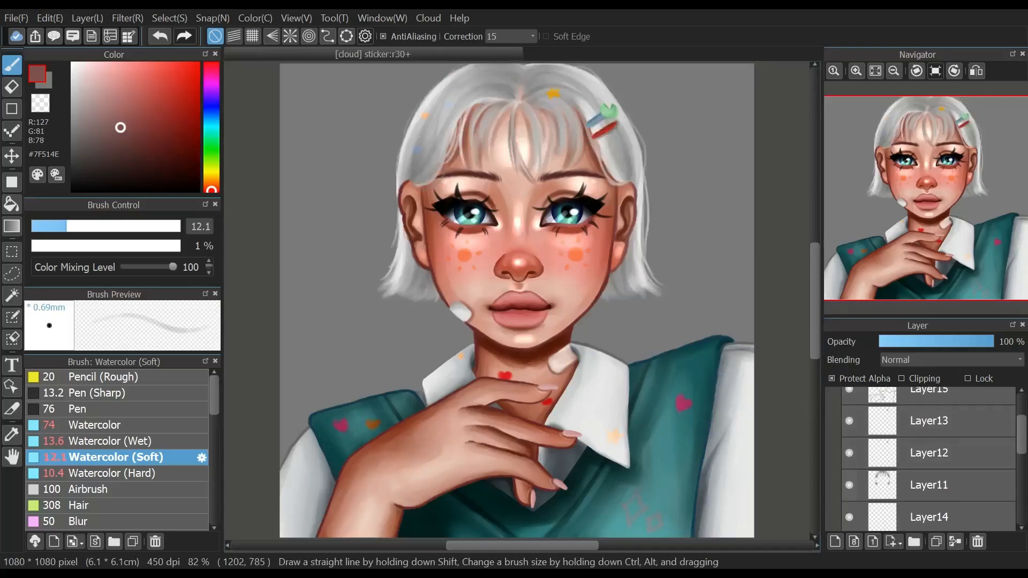
left_click(932, 485)
scroll(929, 471, "down", 2)
left_click(929, 493)
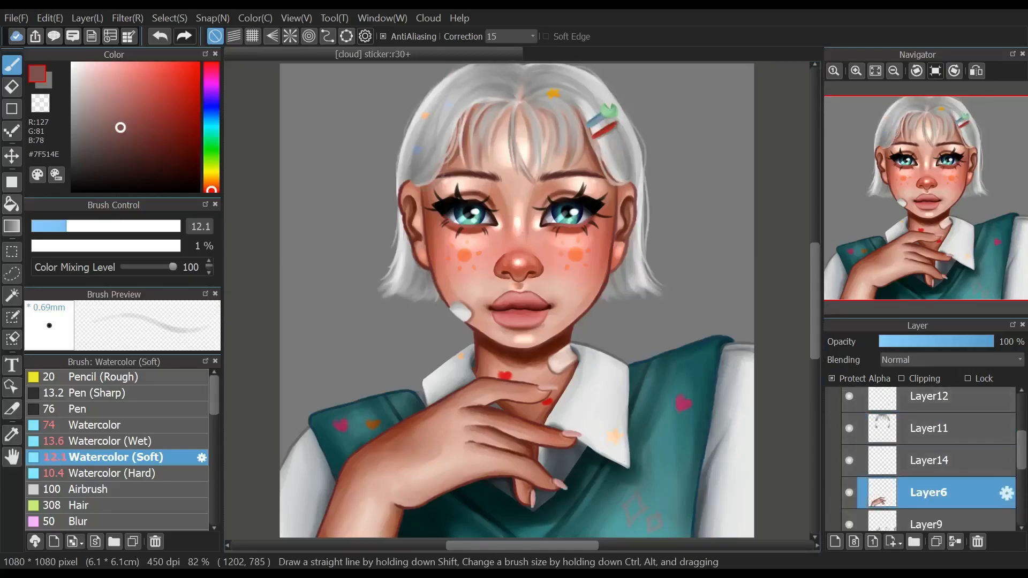
left_click(928, 461)
left_click(954, 542)
Create a new layer directly above Layer11 and set its blending mode to Add.
left_click(929, 429)
left_click(835, 542)
left_click(952, 359)
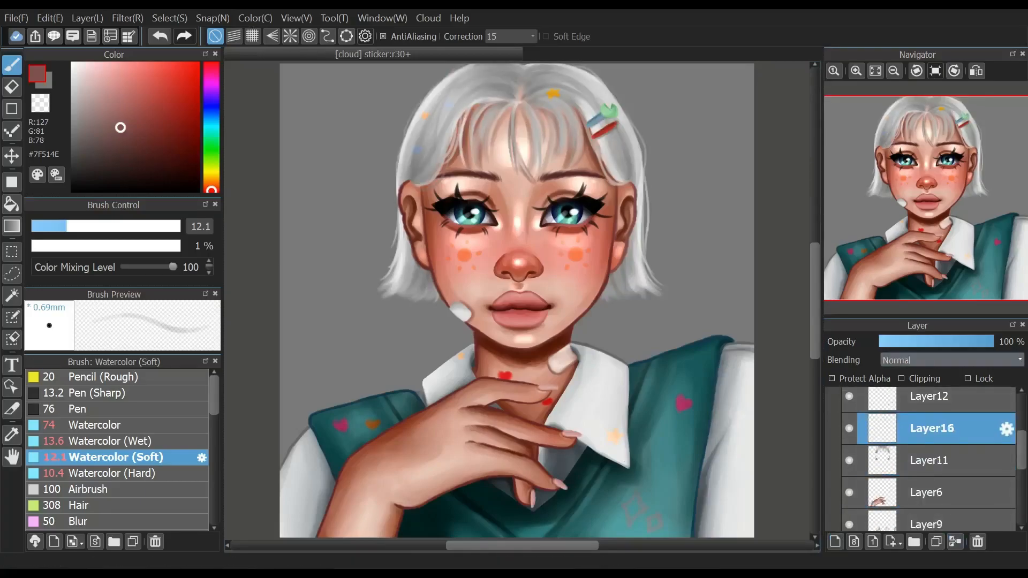
left_click(920, 383)
Sample #918B8A from the hair and try a curved Pen (Sharp) highlight stroke on the hair beside the bangs.
left_click(101, 393)
right_click(467, 110)
right_click(463, 92)
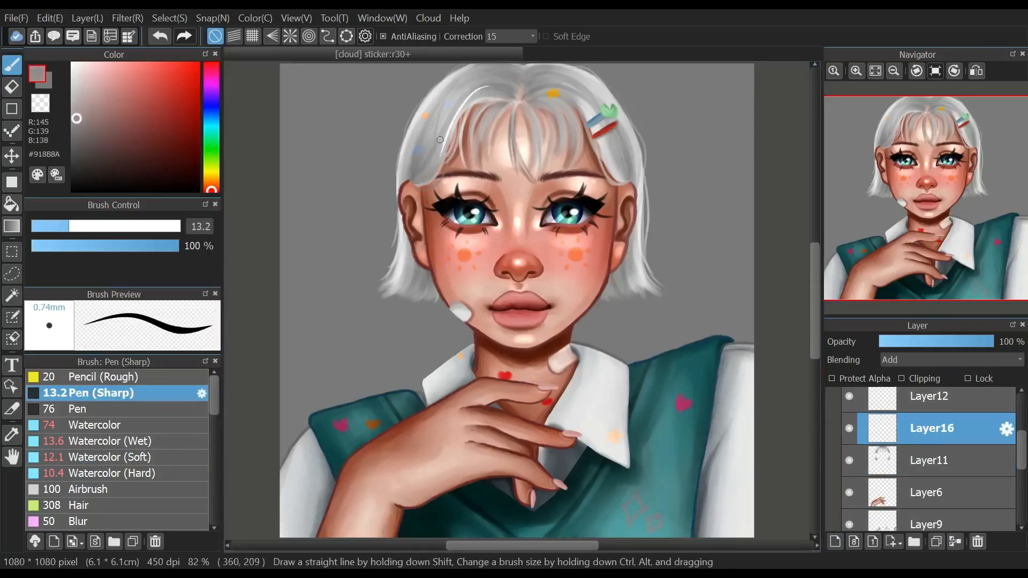
left_click_drag(463, 85, 448, 124)
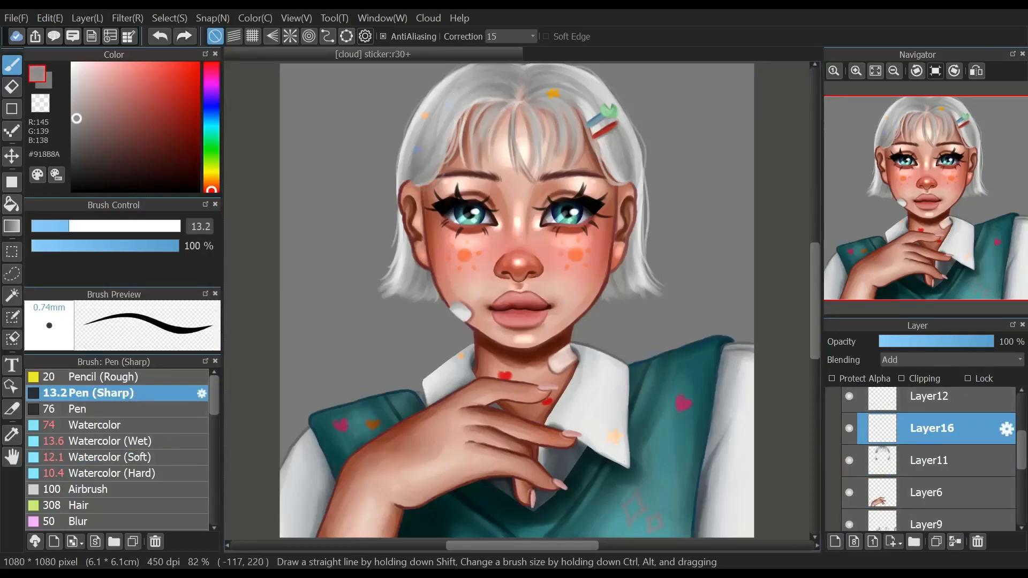
Paint soft hair highlights along the strands on the Add-mode layer with Watercolor (Hard) at size 23 in #918B8A.
left_click(102, 473)
left_click(73, 226)
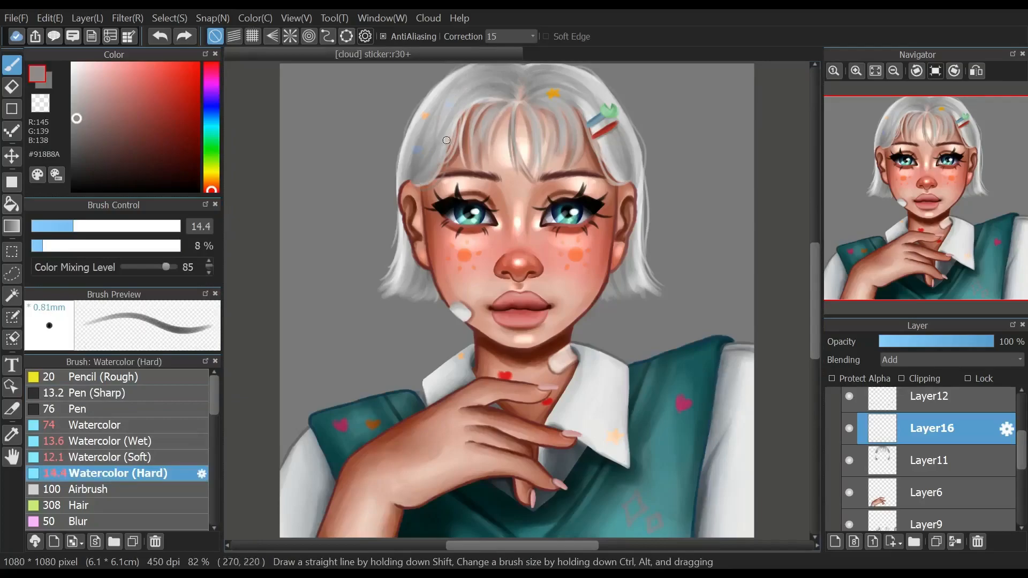
left_click(101, 226)
mouse_move(482, 85)
left_mouse_down()
mouse_move(445, 109)
mouse_move(449, 101)
mouse_move(420, 178)
left_mouse_up()
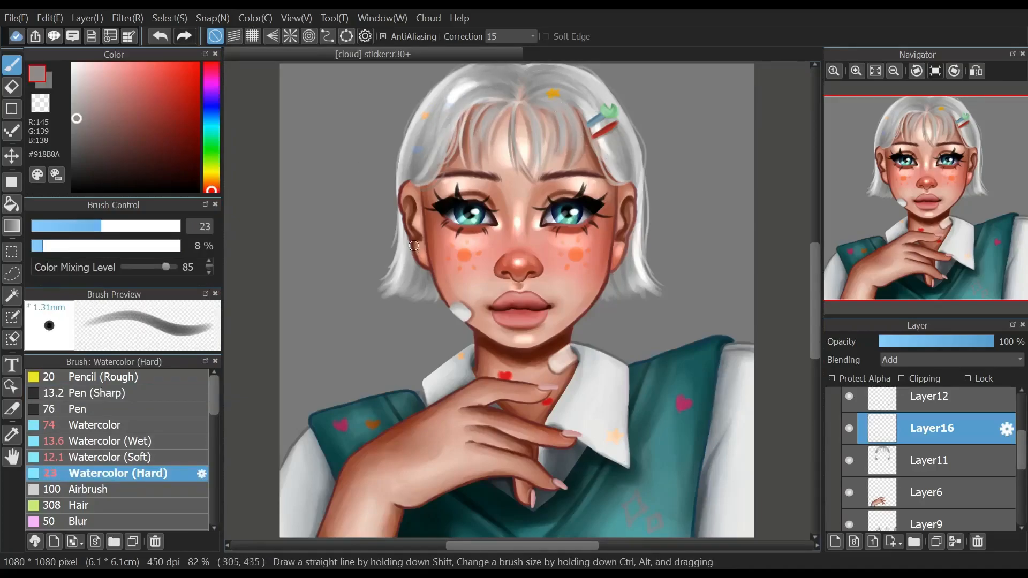
left_click_drag(454, 105, 423, 164)
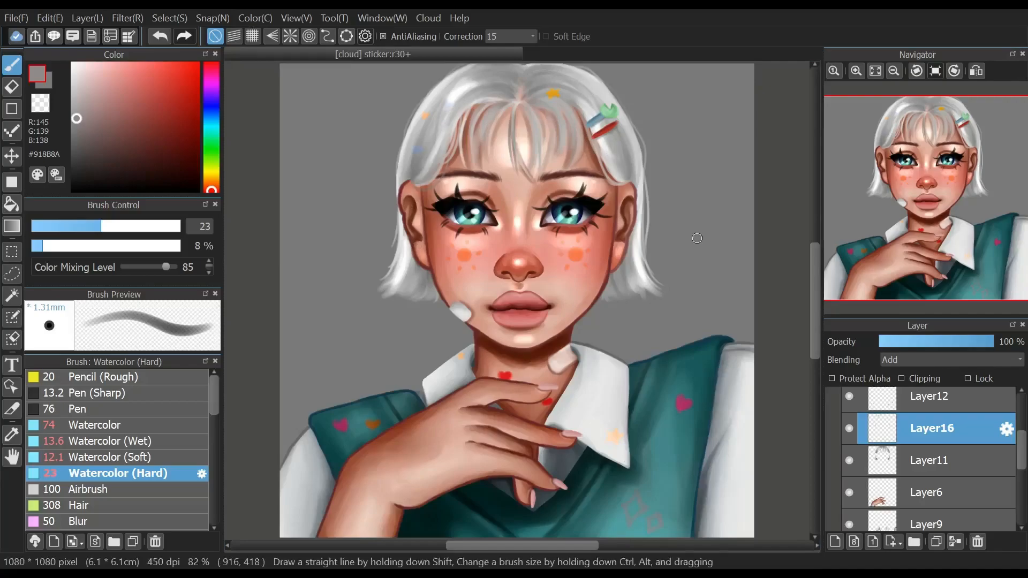
Examine the hair highlights up close and across the whole portrait, toggling Layer16's visibility to compare.
left_click(856, 71)
left_click_drag(921, 169, 922, 160)
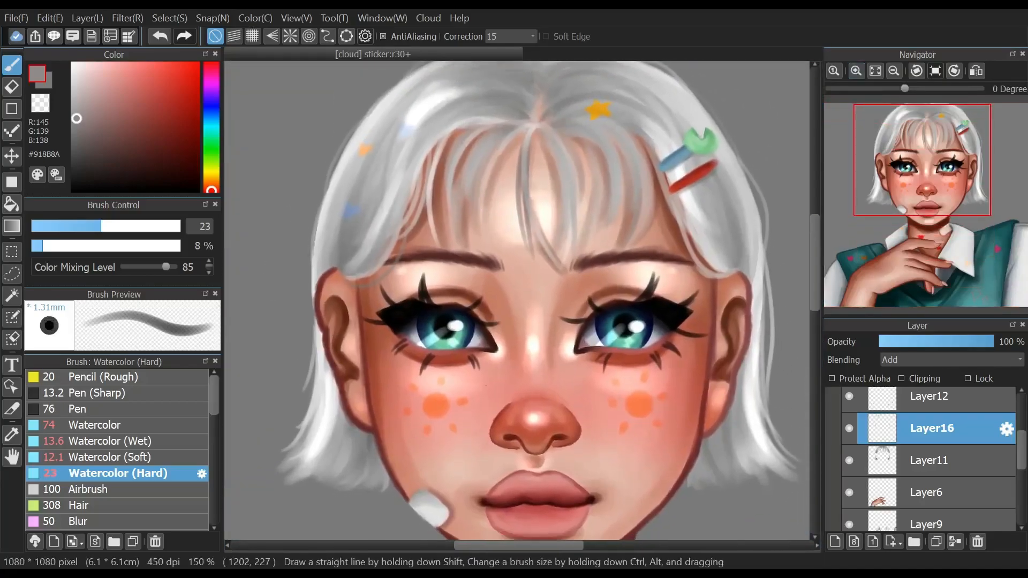
left_click(875, 71)
left_click(849, 428)
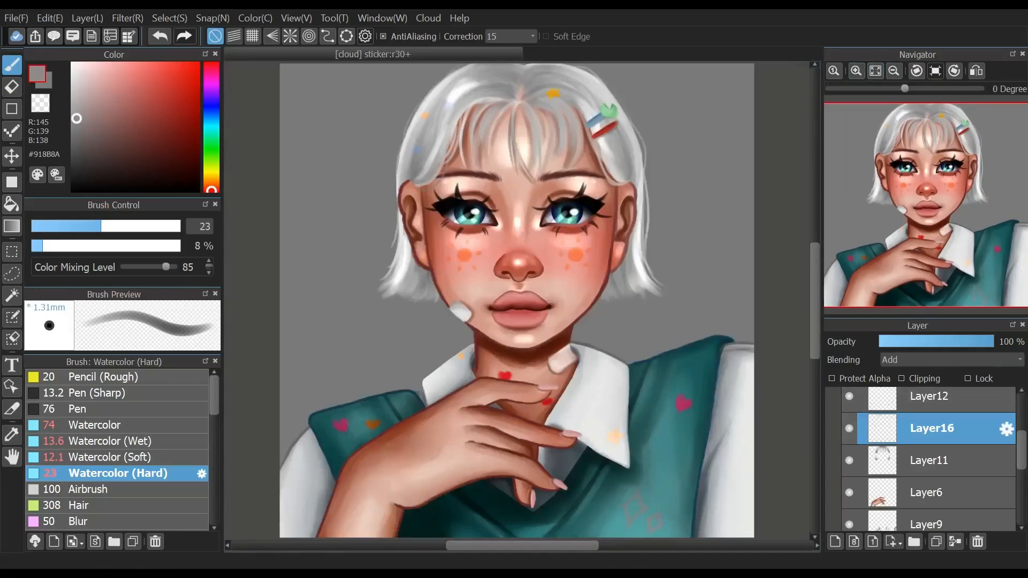
left_click(894, 71)
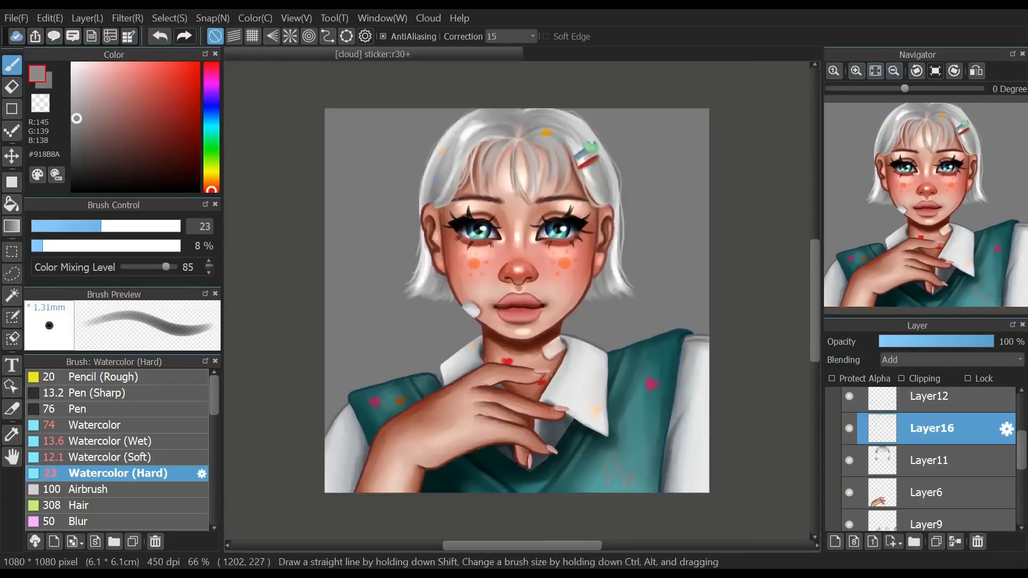
Outline the lower edge of the shirt collar on Layer15 with Watercolor (Wet) at size 9.4 in #656363.
scroll(920, 461, "up", 3)
left_click(910, 434)
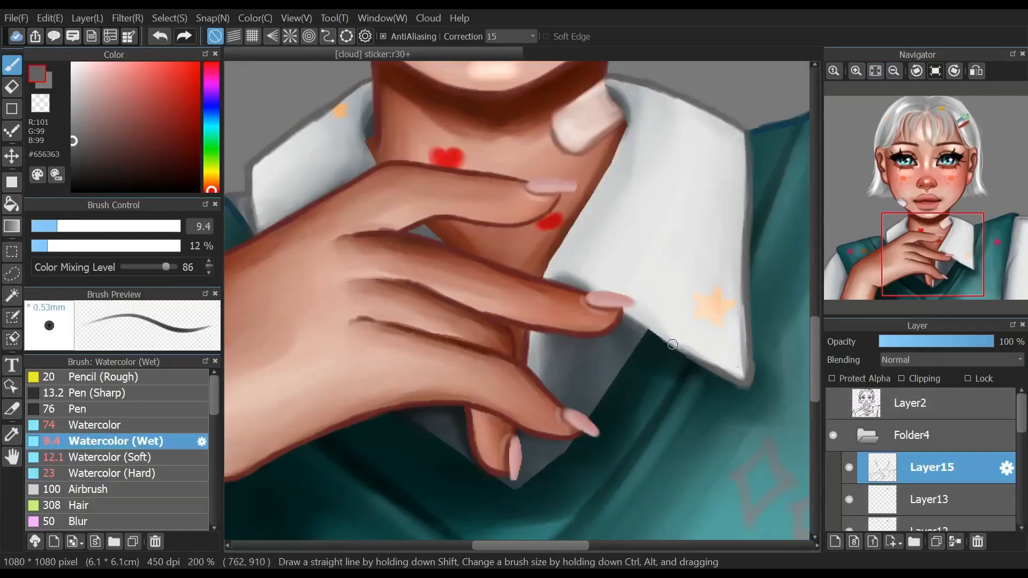
mouse_move(650, 334)
left_mouse_down()
mouse_move(687, 357)
mouse_move(630, 315)
mouse_move(645, 325)
left_mouse_up()
left_click(875, 71)
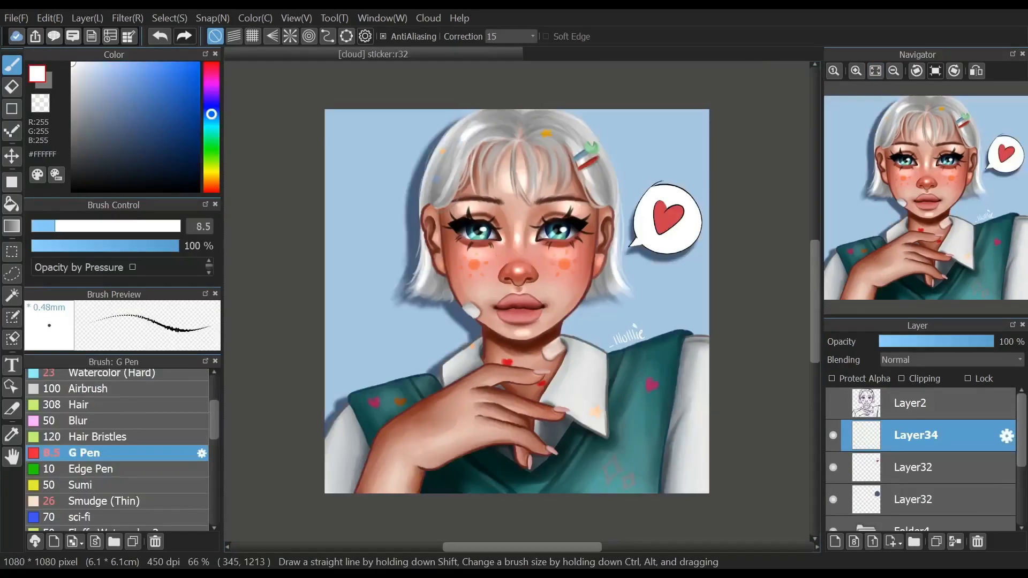
left_click(856, 71)
left_click(875, 71)
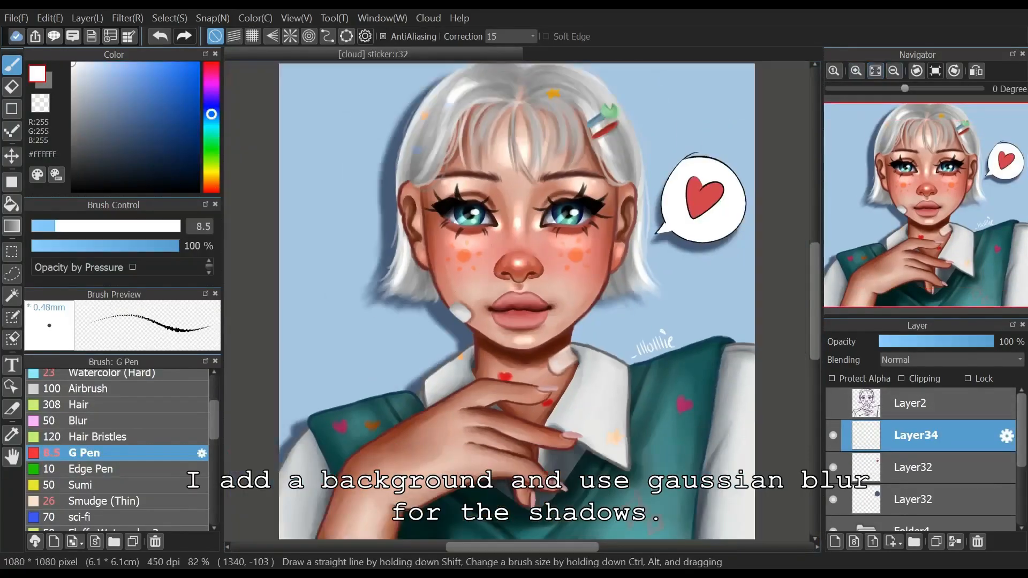